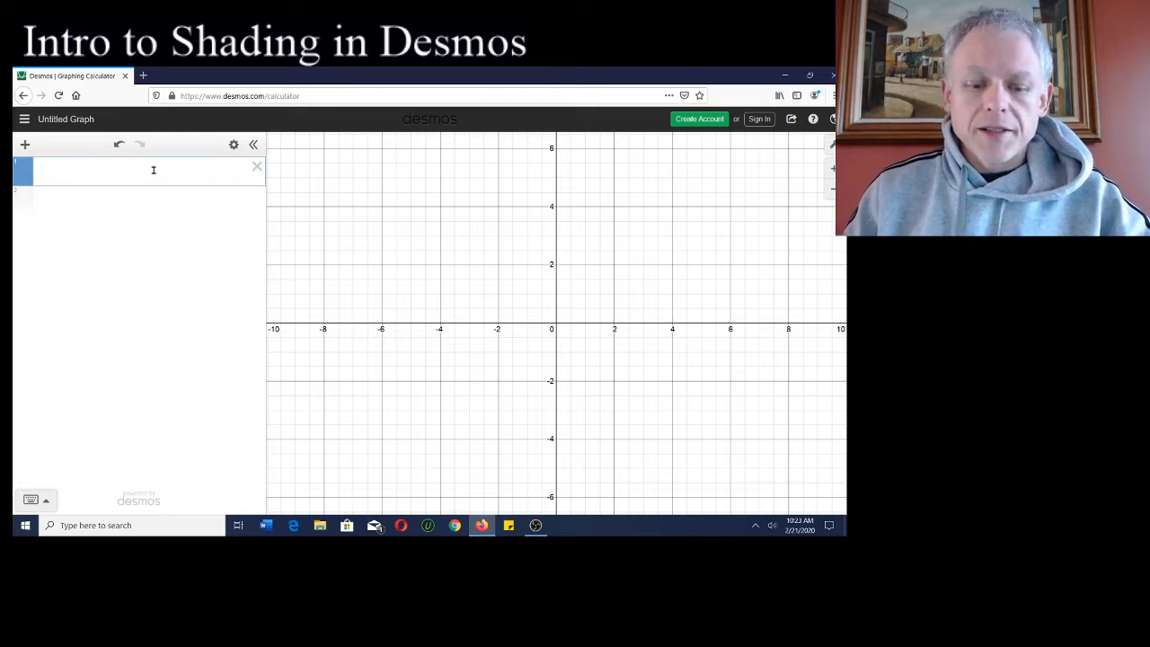
Graph the line y = x as the first expression.
text(y=x)
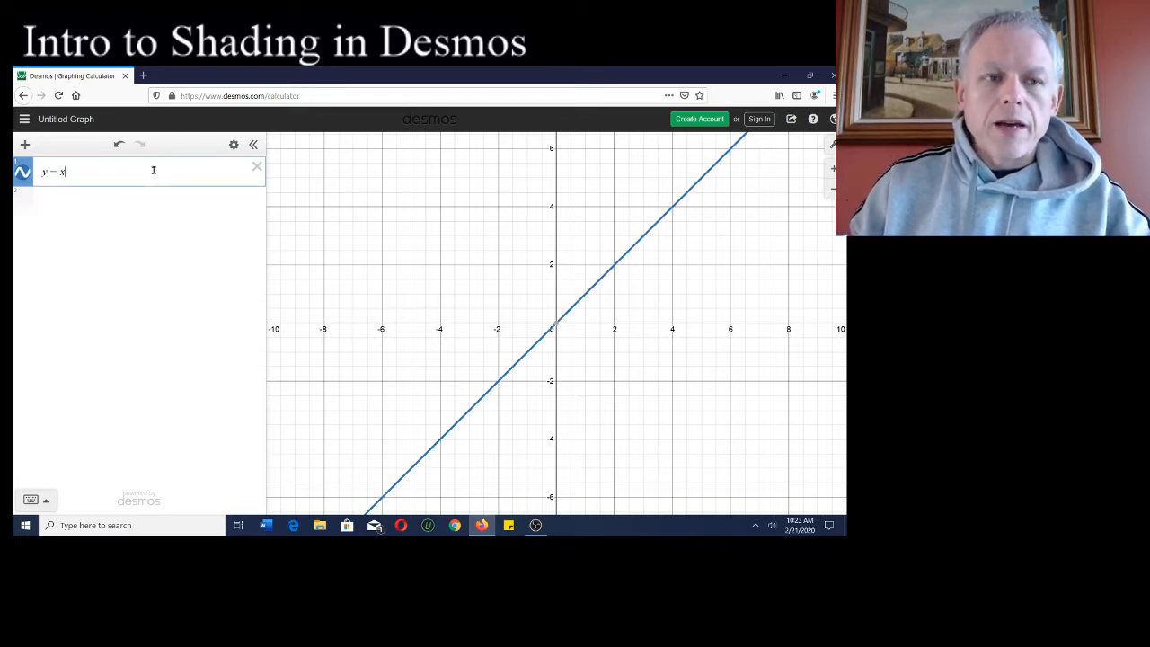
drag(644, 389, 557, 397)
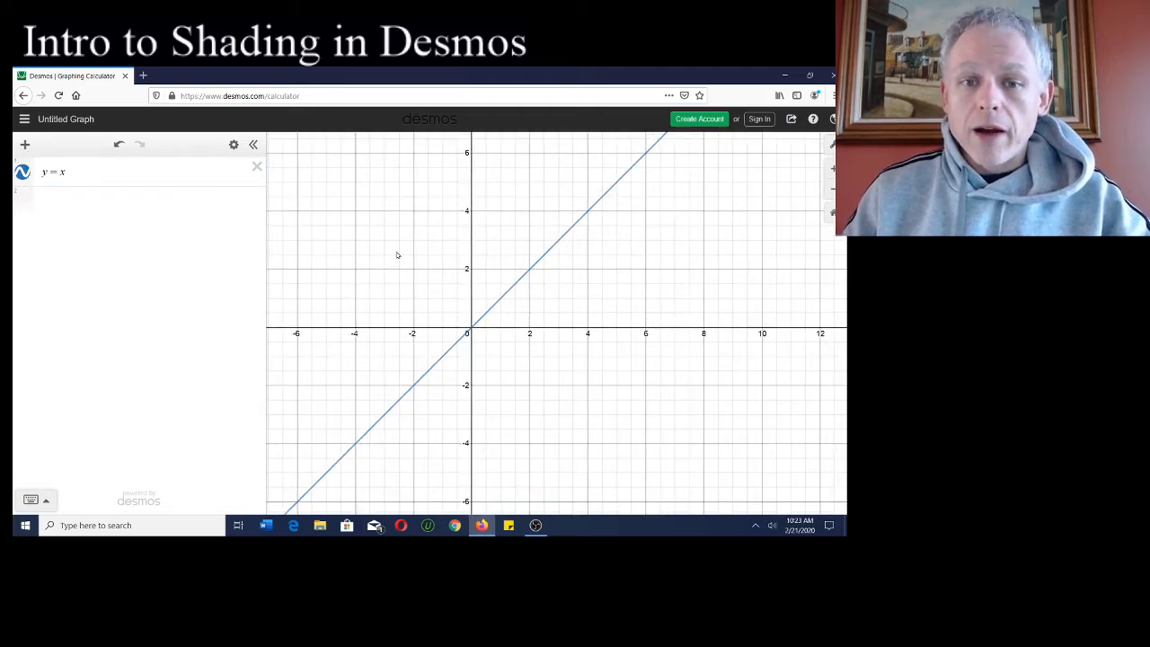
drag(396, 256, 439, 254)
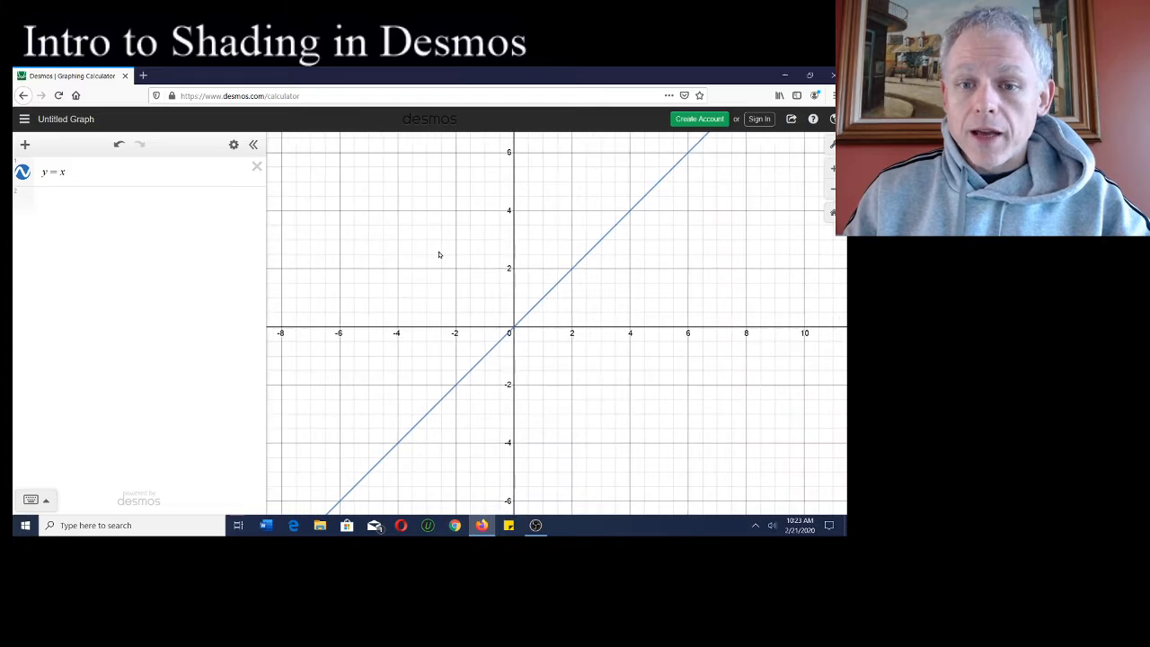
Add the inequality y < x as a second expression to shade the region below the line.
click(76, 195)
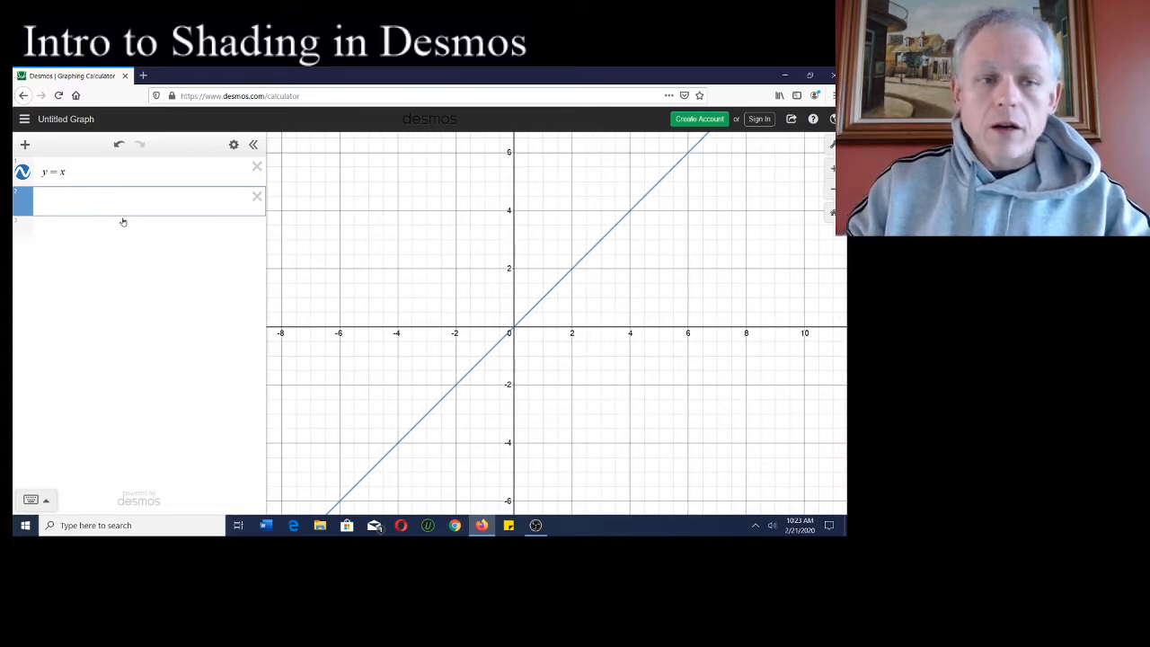
text(y<x)
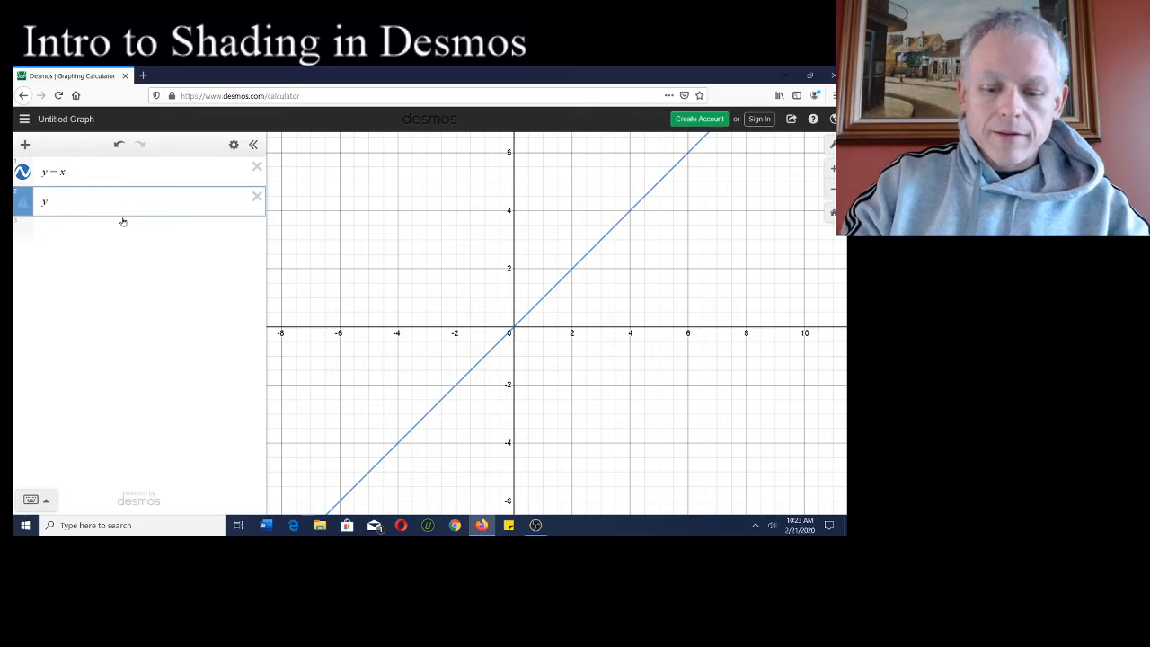
mouse_move(389, 260)
mouse_down()
mouse_move(290, 184)
mouse_move(365, 264)
mouse_up()
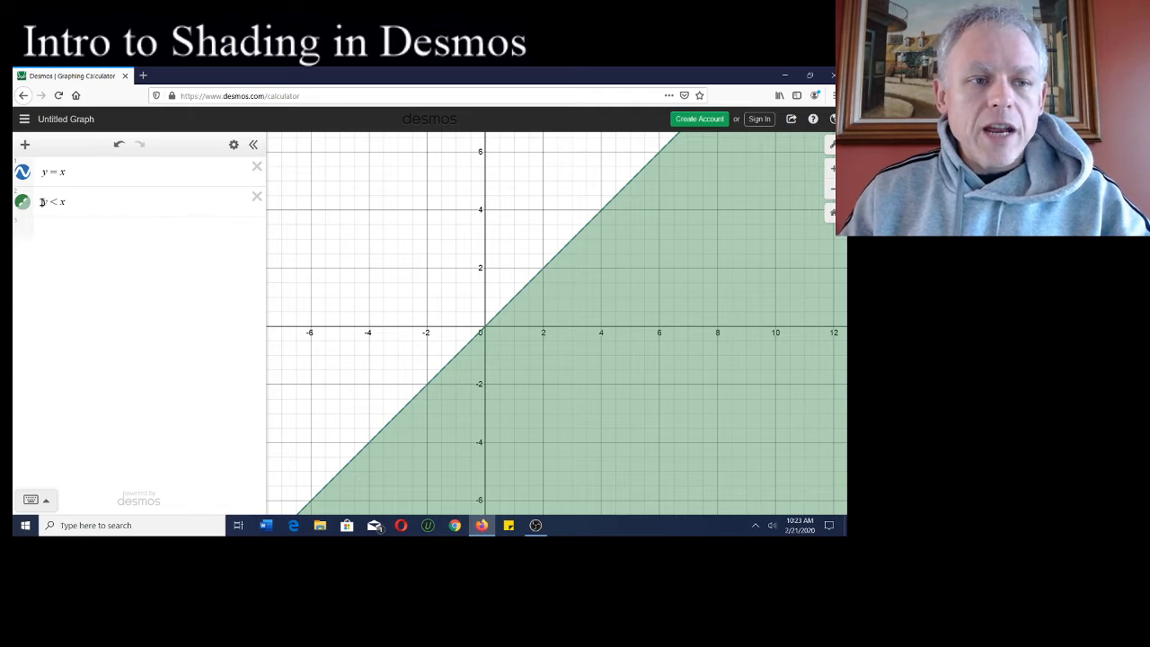
mouse_move(42, 201)
mouse_down()
mouse_move(59, 201)
mouse_move(58, 220)
mouse_up()
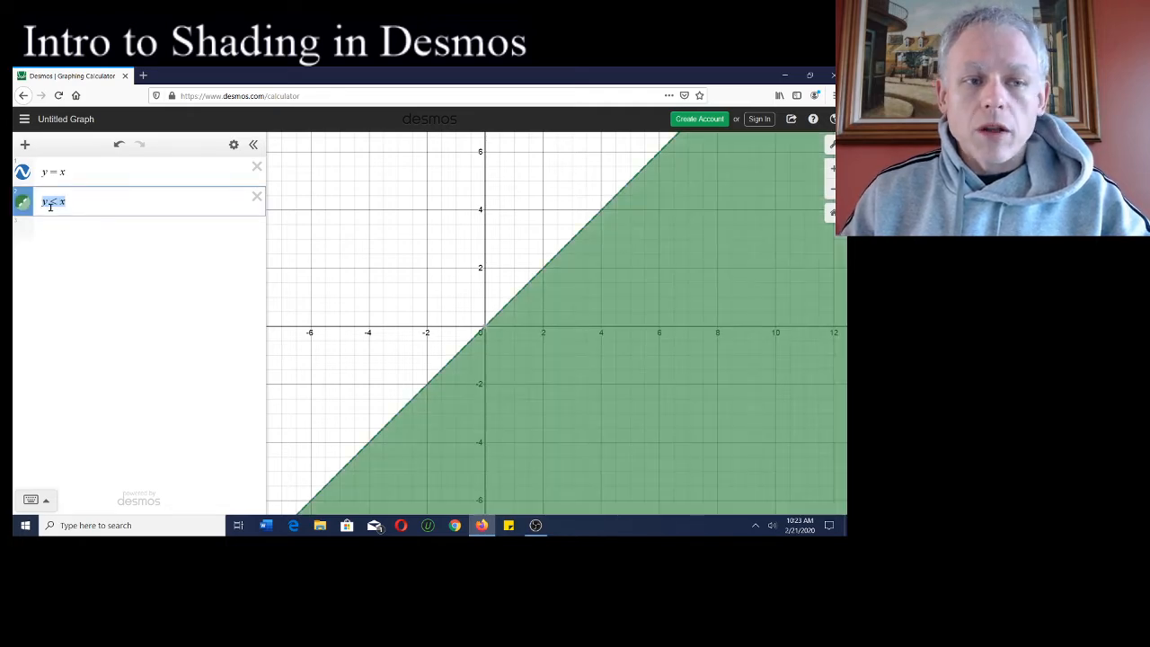
click(389, 253)
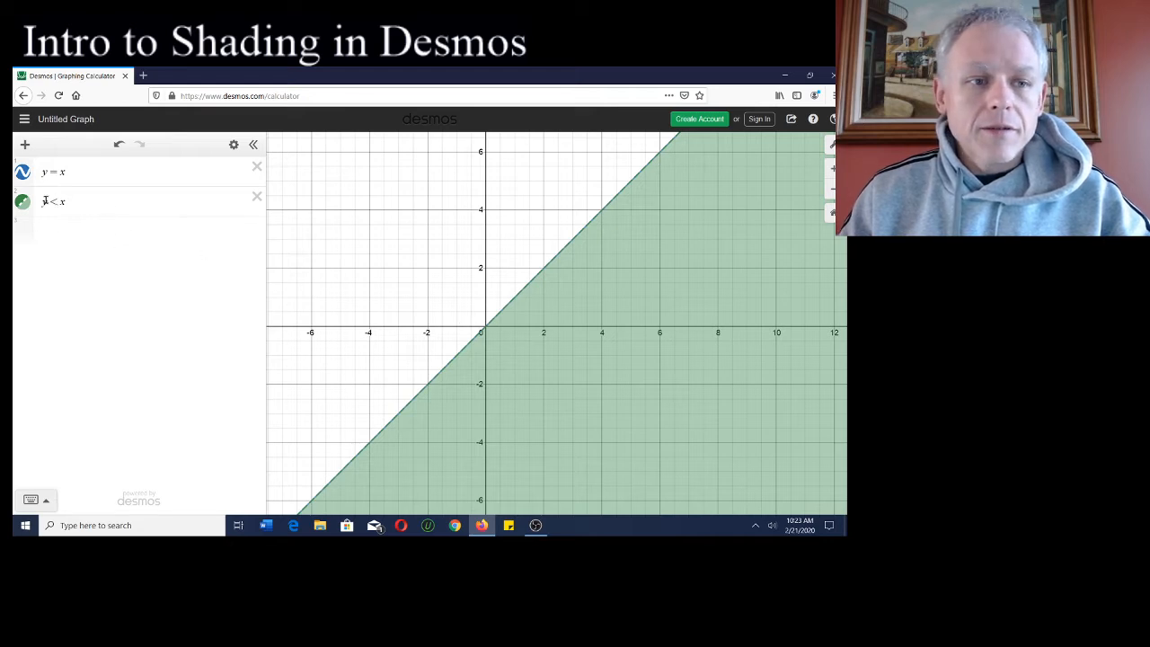
drag(564, 299, 559, 260)
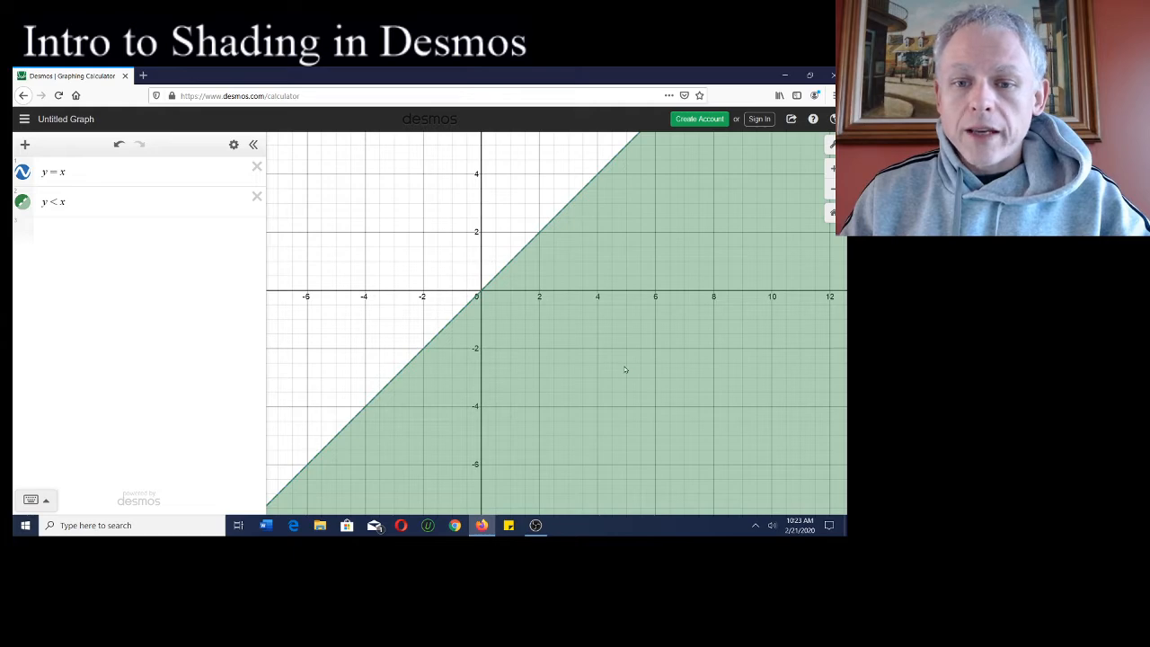
Plot the test point (2, -2) inside the shaded region and show its coordinate label.
click(131, 231)
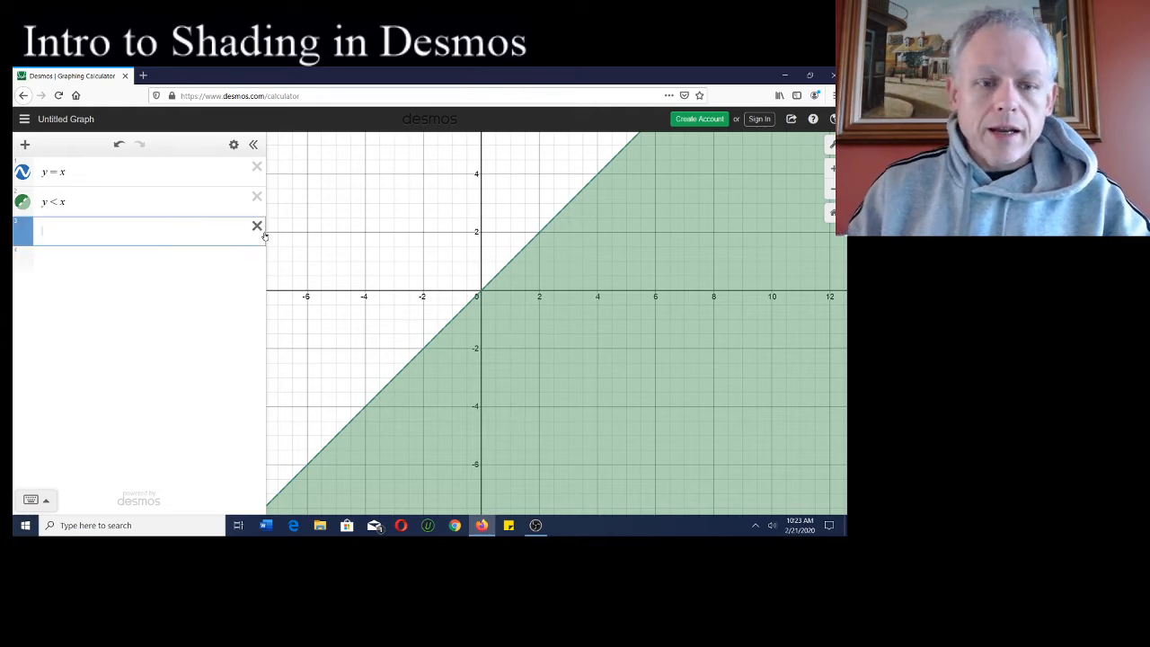
text(()
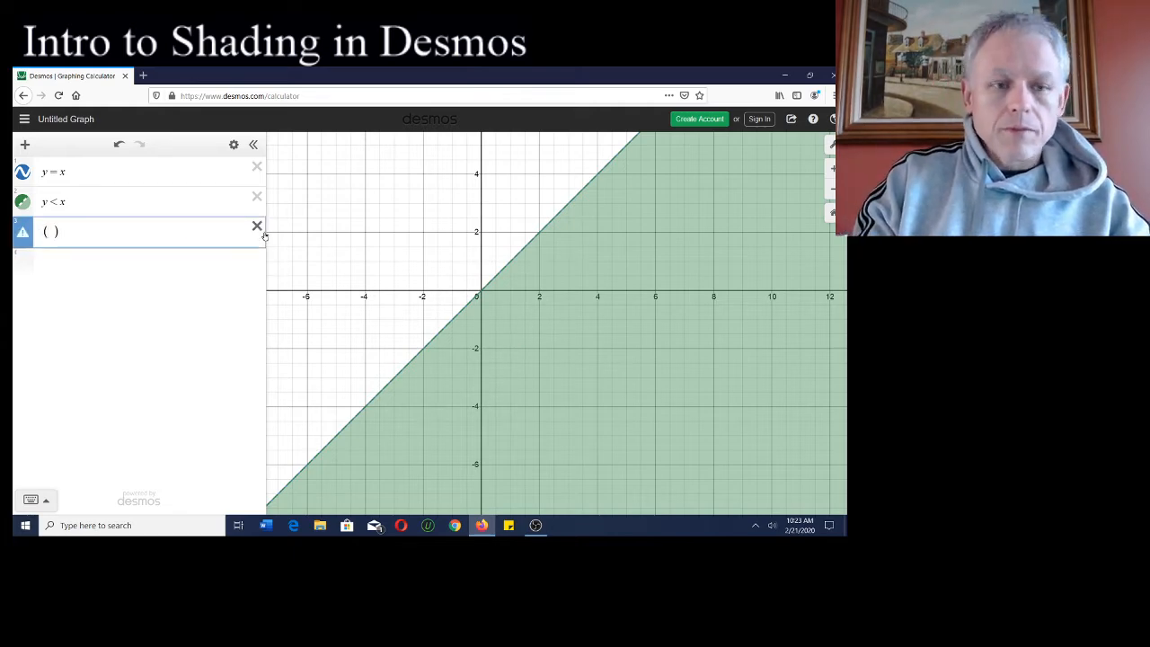
text(2,)
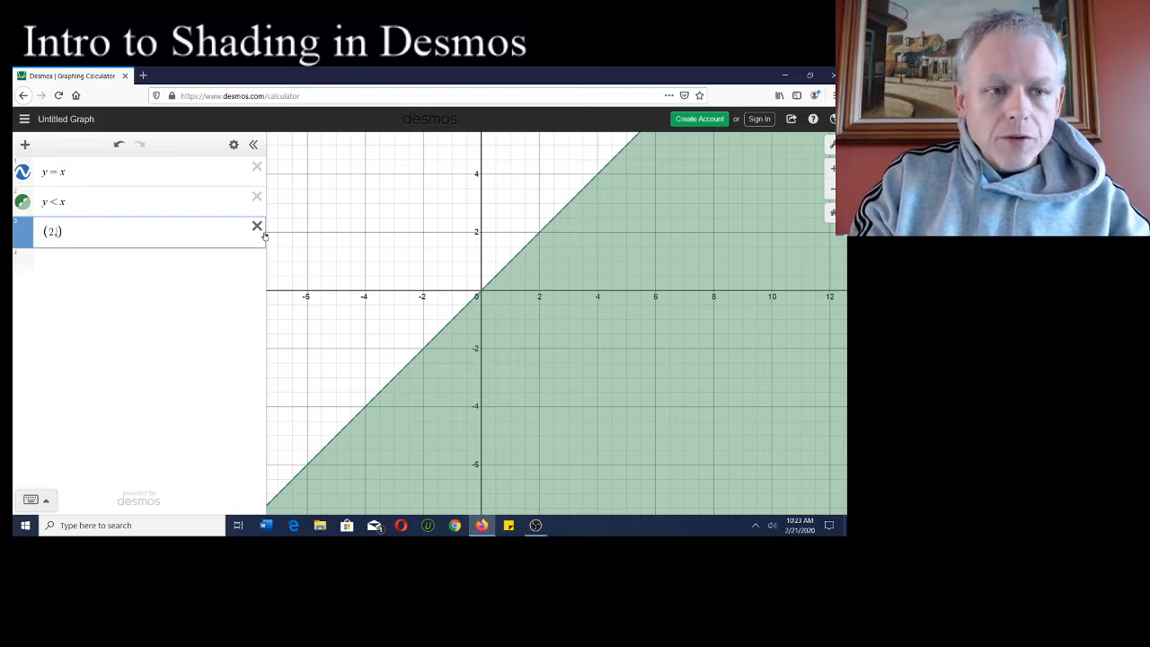
text(-2)
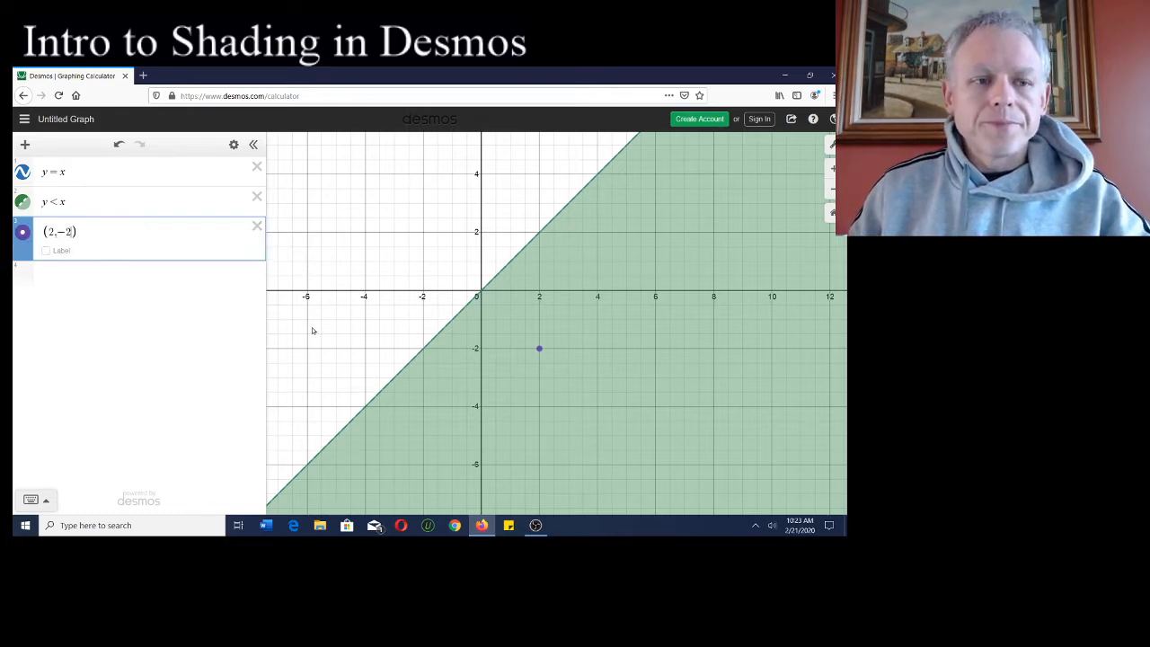
click(45, 251)
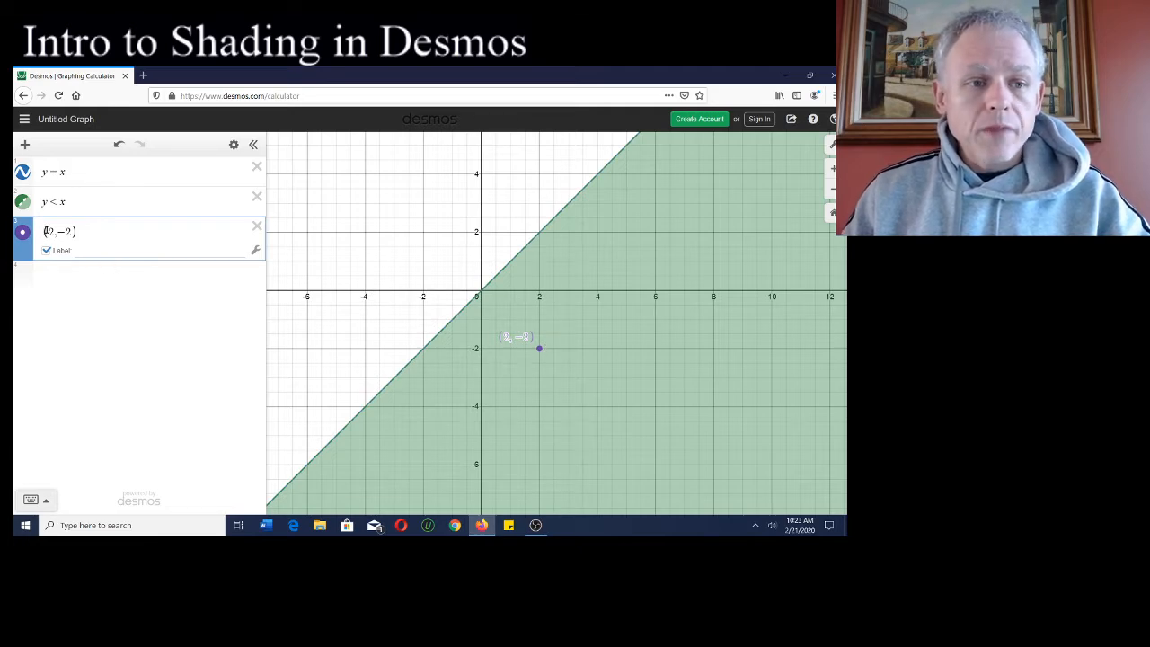
drag(48, 233, 56, 233)
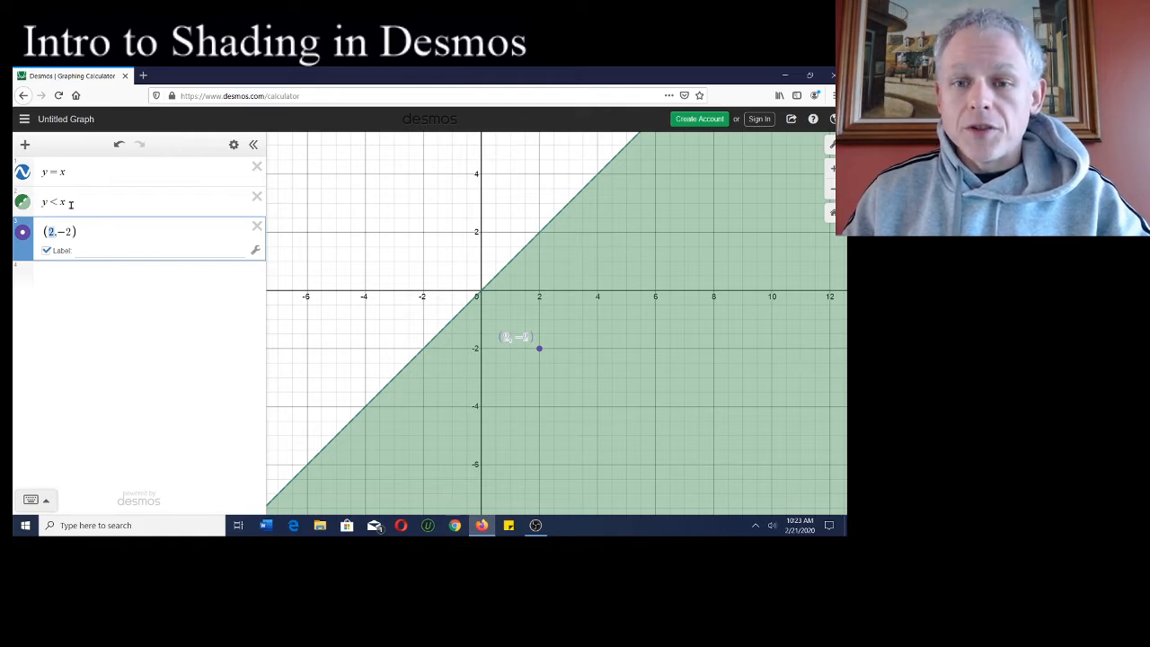
Plot the point (2, 2) on the boundary line and show its coordinate label.
click(539, 234)
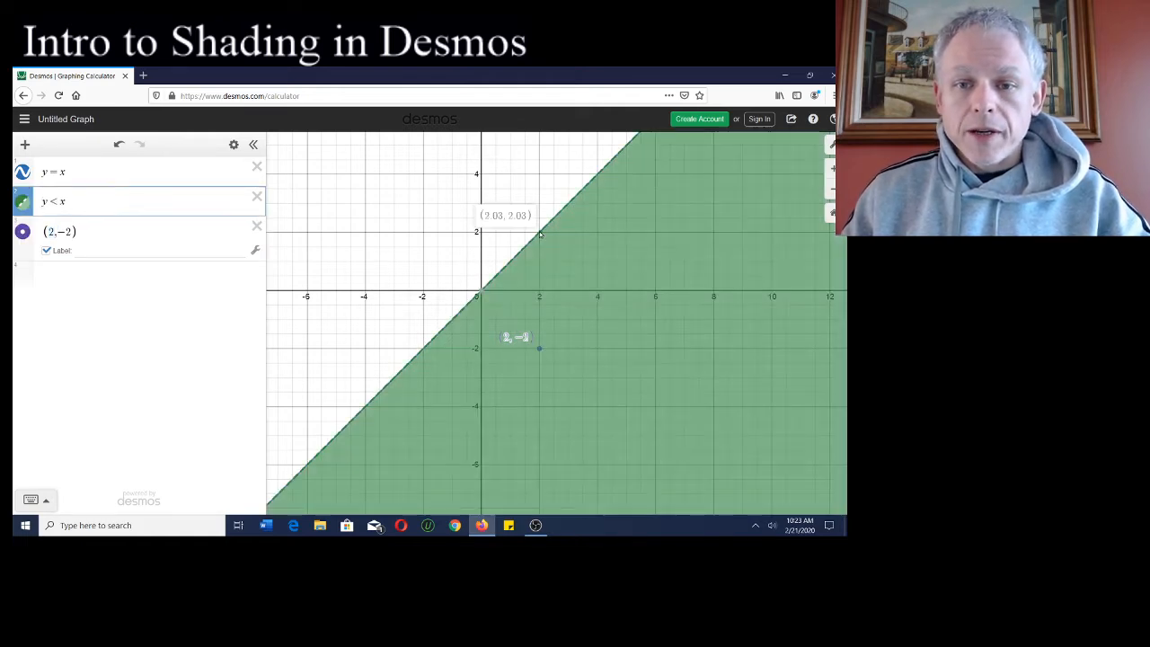
click(92, 280)
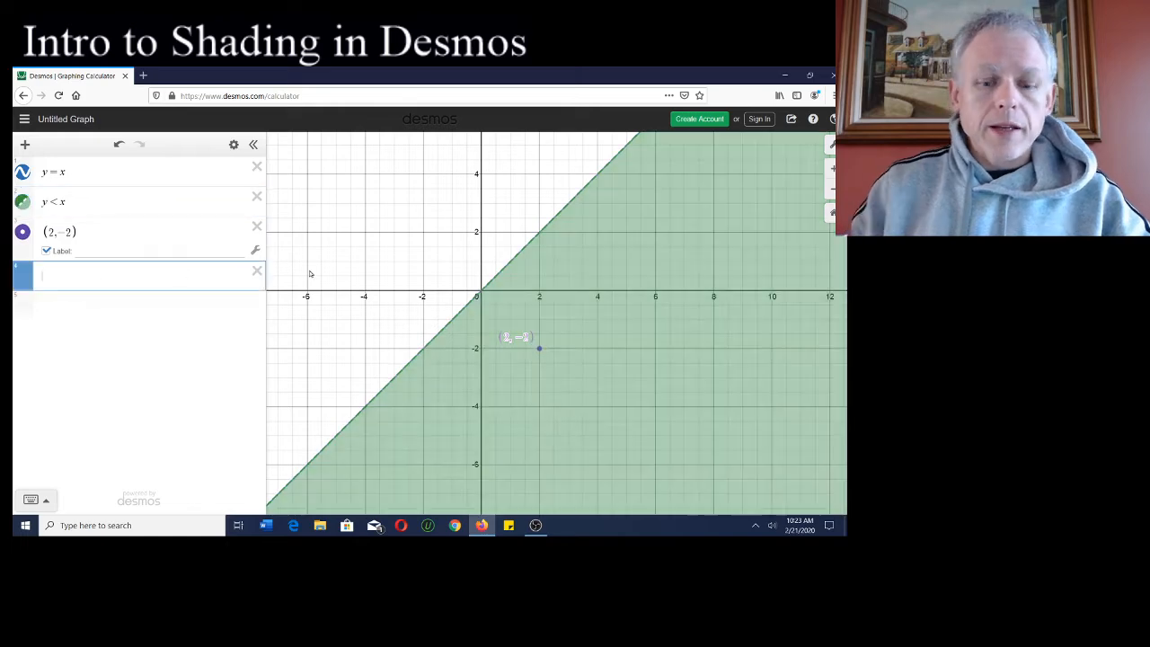
text((2,2)
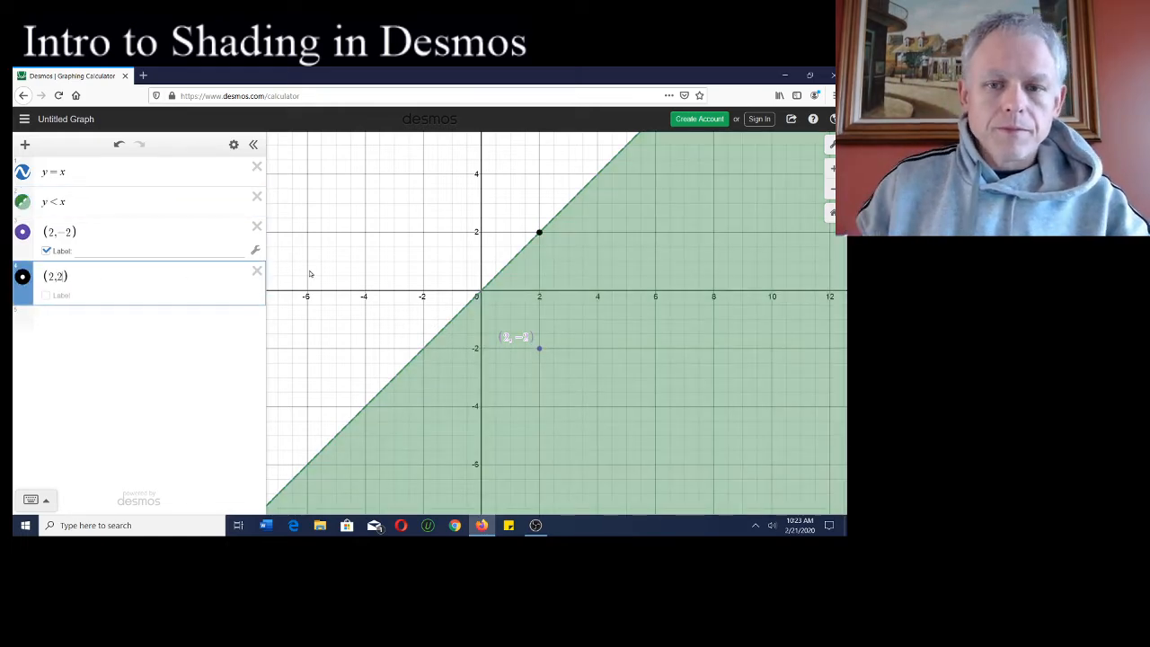
click(46, 295)
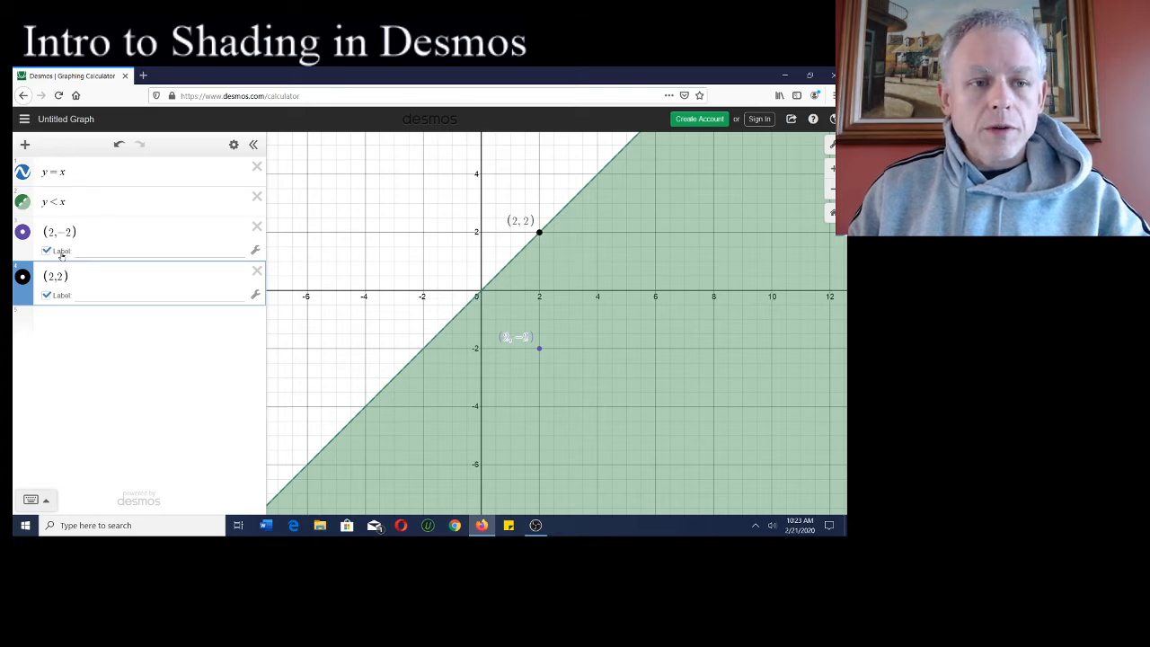
Reposition the label of the point (2, -2) so that it sits directly above the point.
click(64, 202)
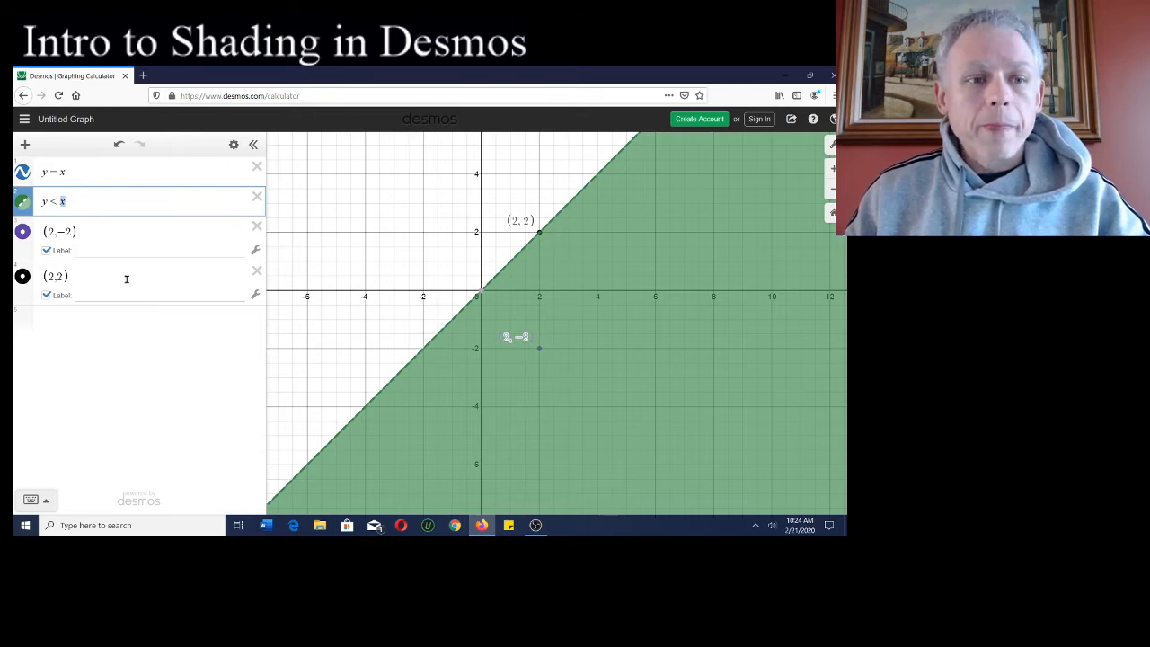
drag(524, 341, 534, 342)
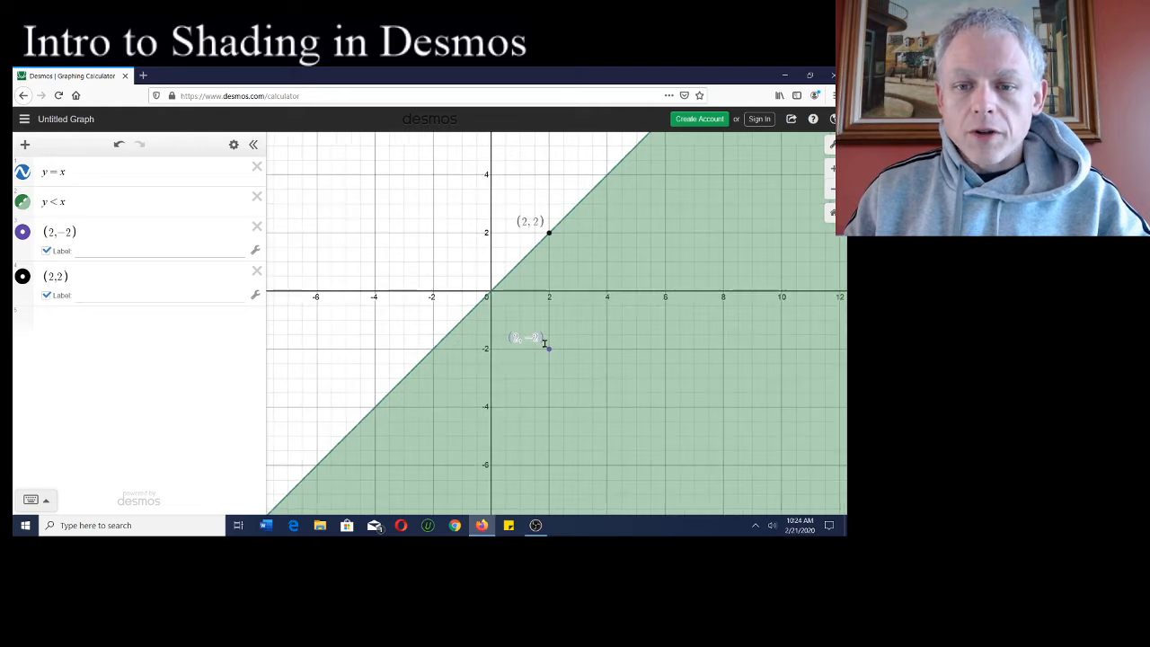
click(550, 350)
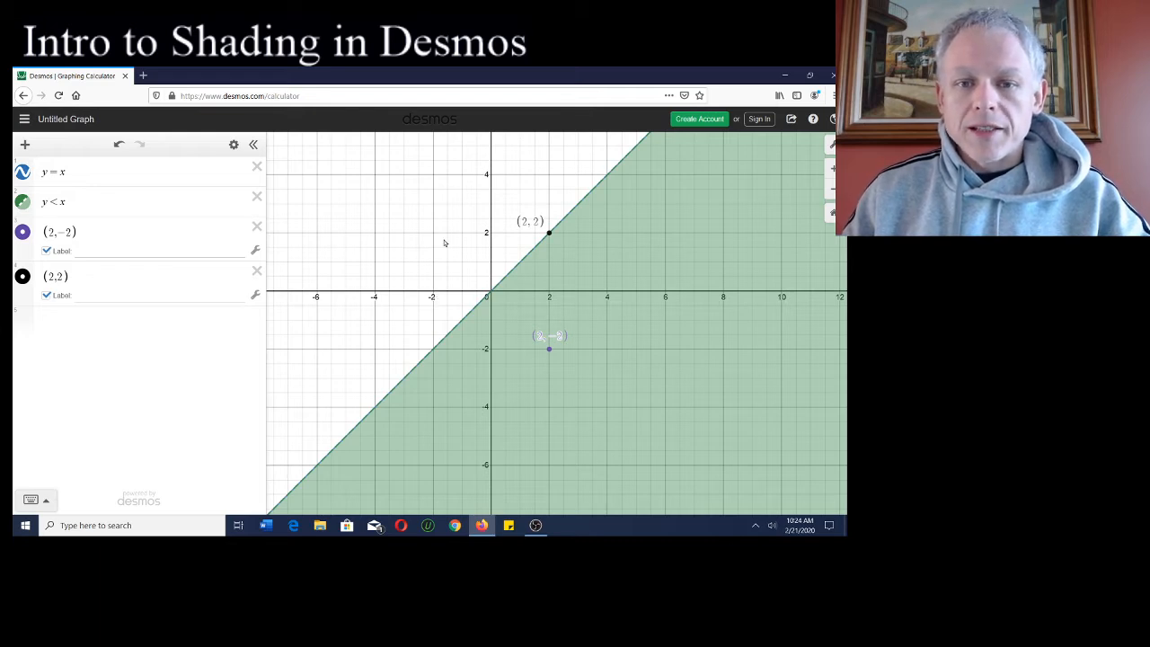
Plot the point (-2, 2) in the unshaded region and show its coordinate label.
click(145, 336)
text(()
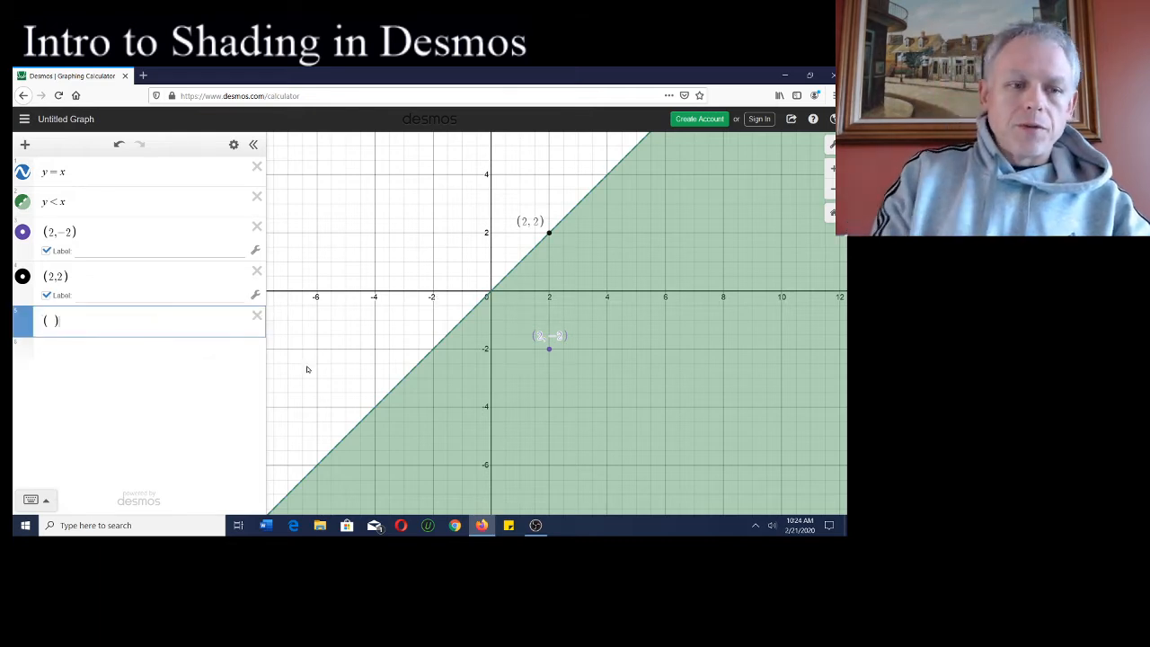
text(-2,2)
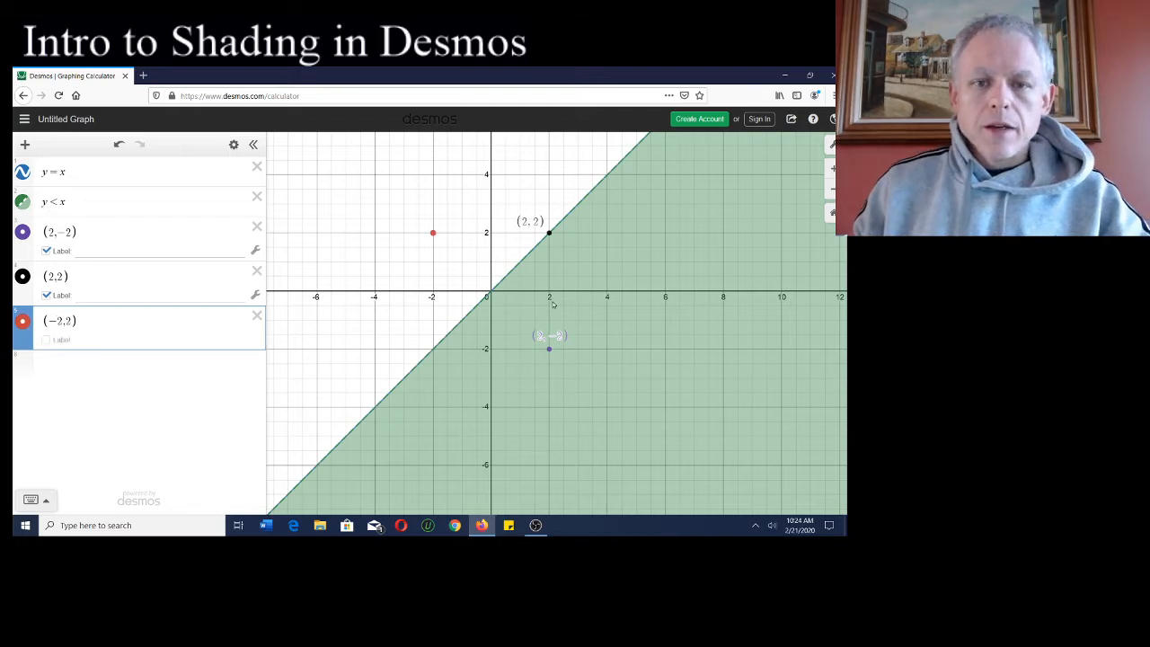
click(46, 339)
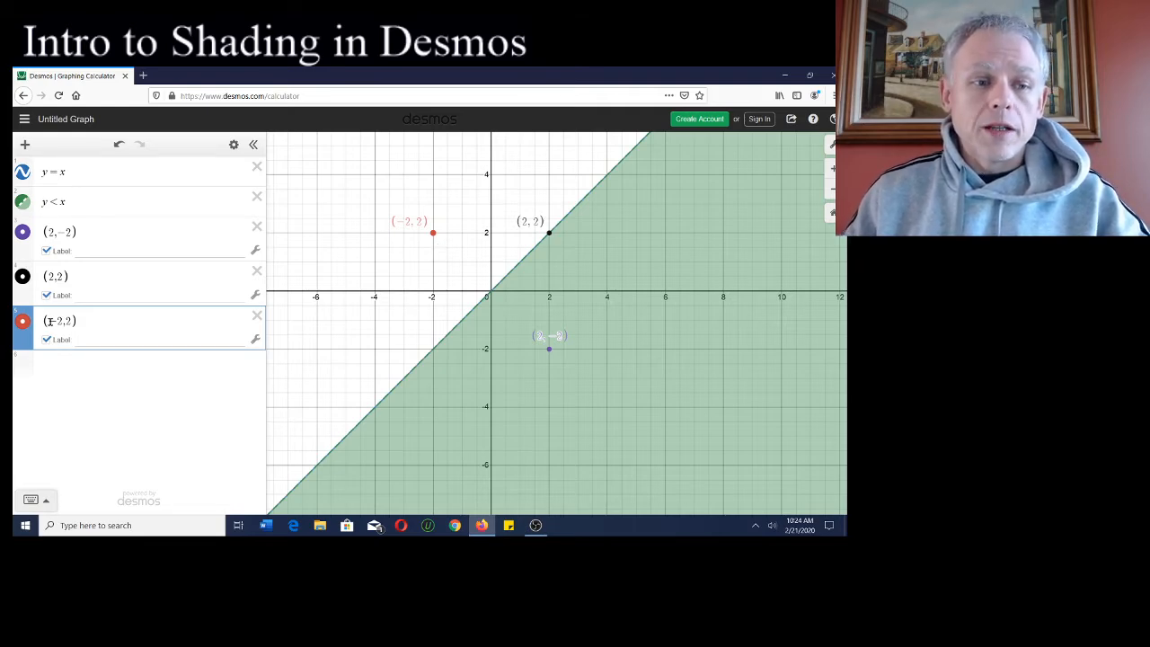
drag(49, 321, 63, 320)
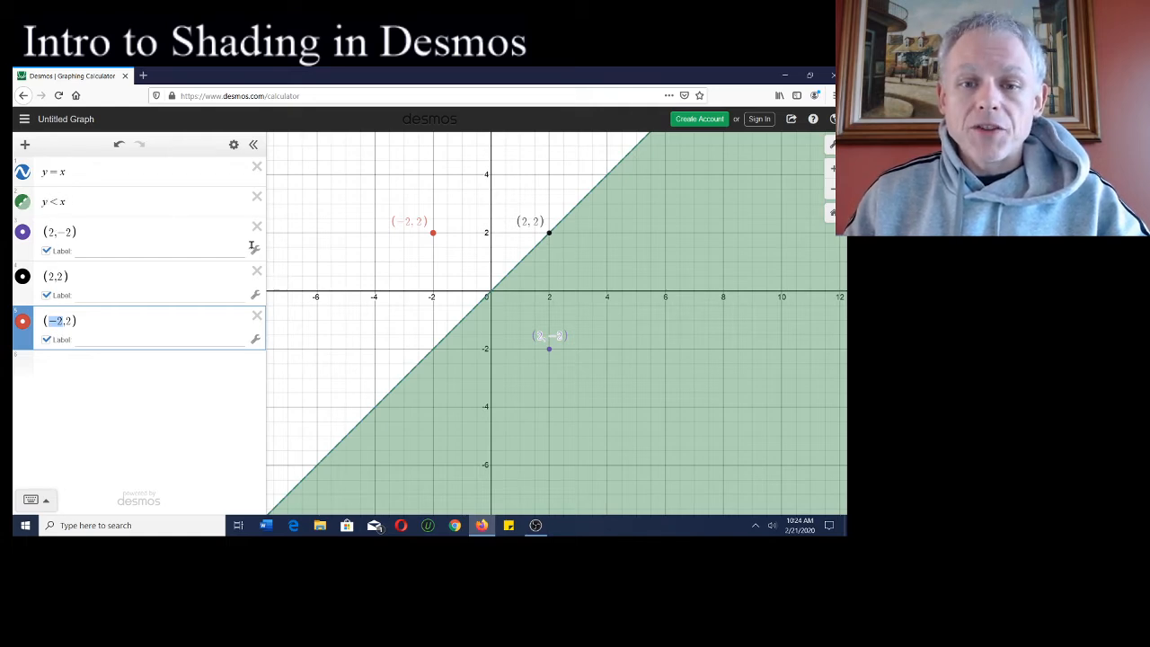
Plot the point (-2, -2) on the boundary line and show its coordinate label.
click(433, 353)
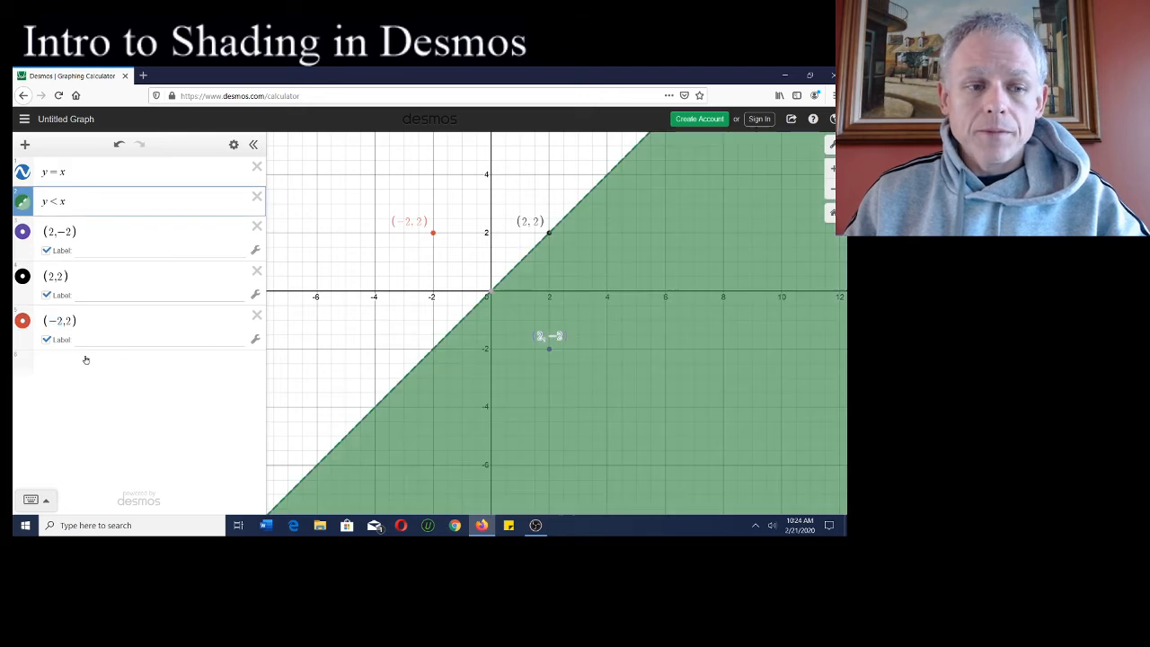
click(116, 362)
text(()
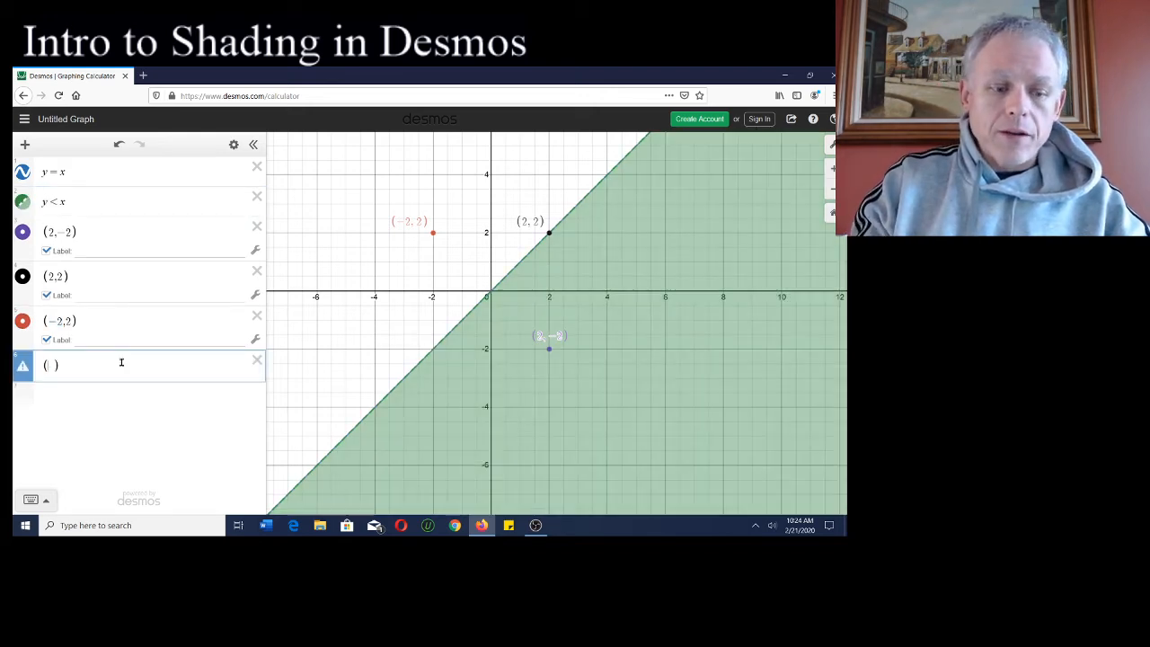
text(-2,-2)
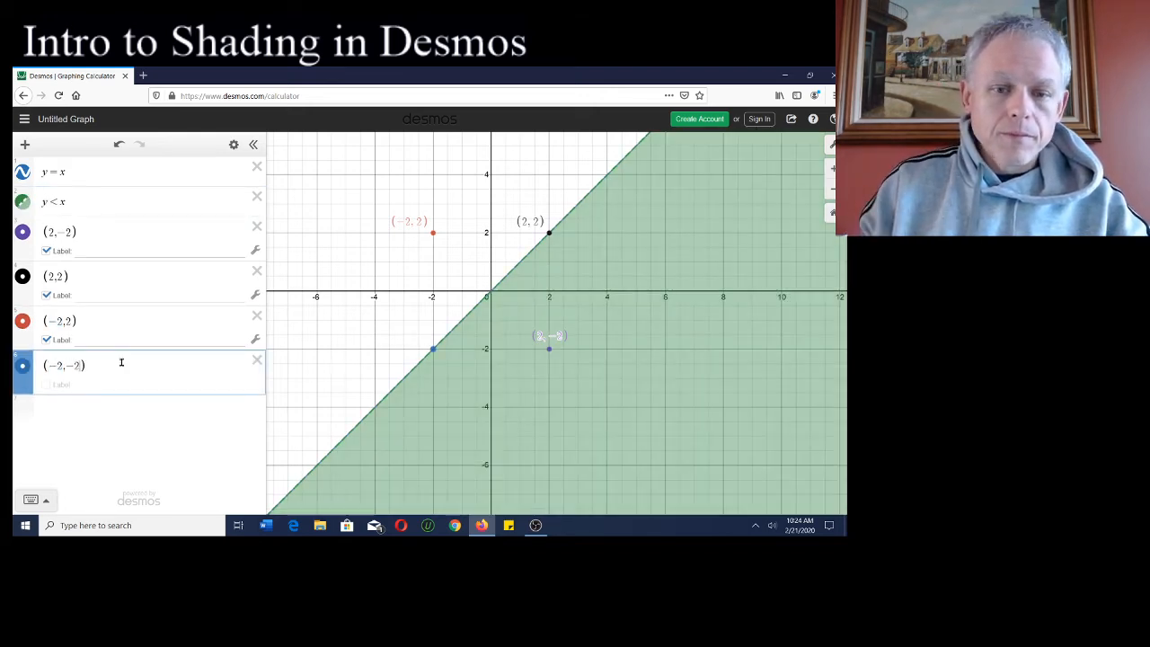
click(46, 385)
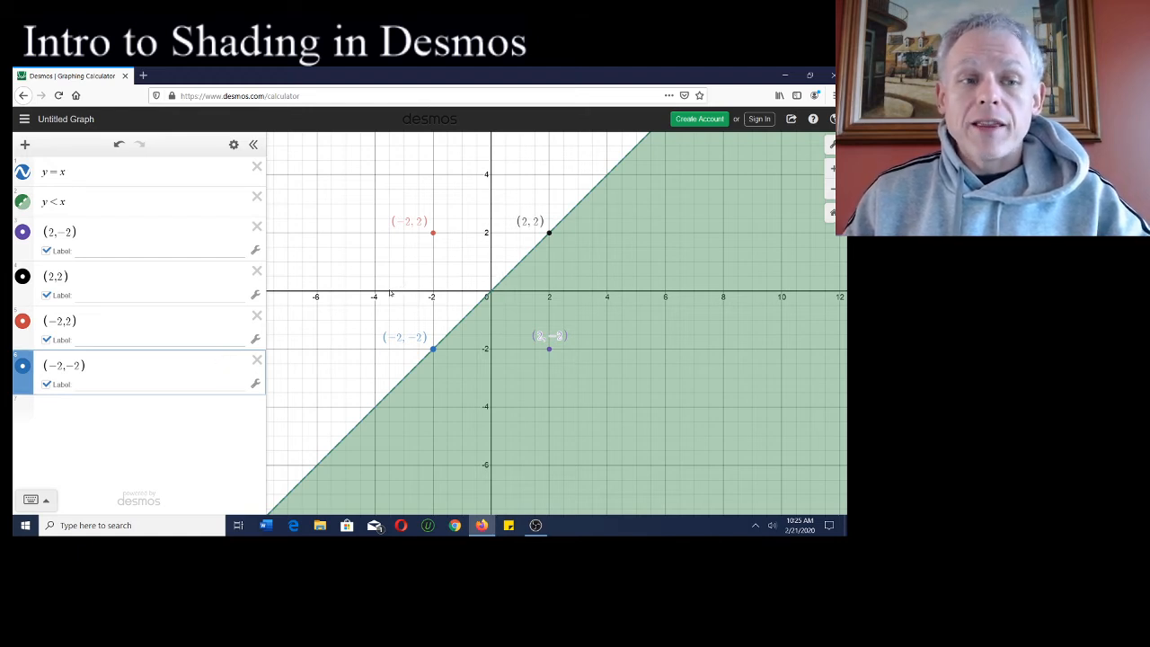
Delete all four test points, keeping only the line and the inequality.
click(257, 360)
click(257, 316)
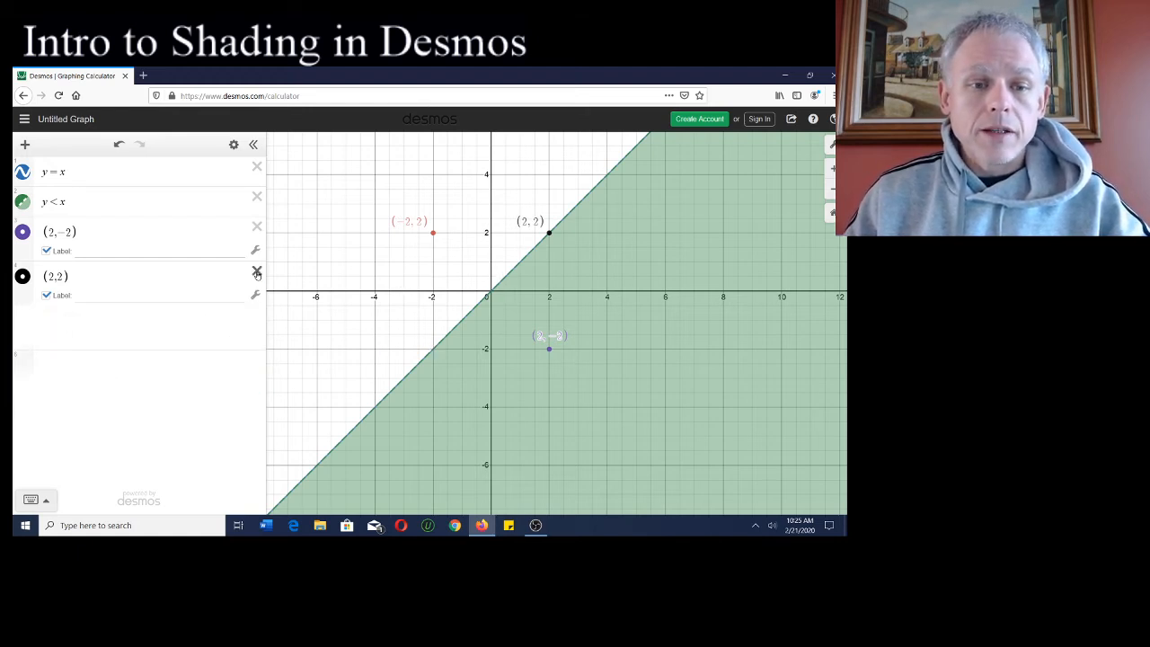
click(256, 272)
click(257, 226)
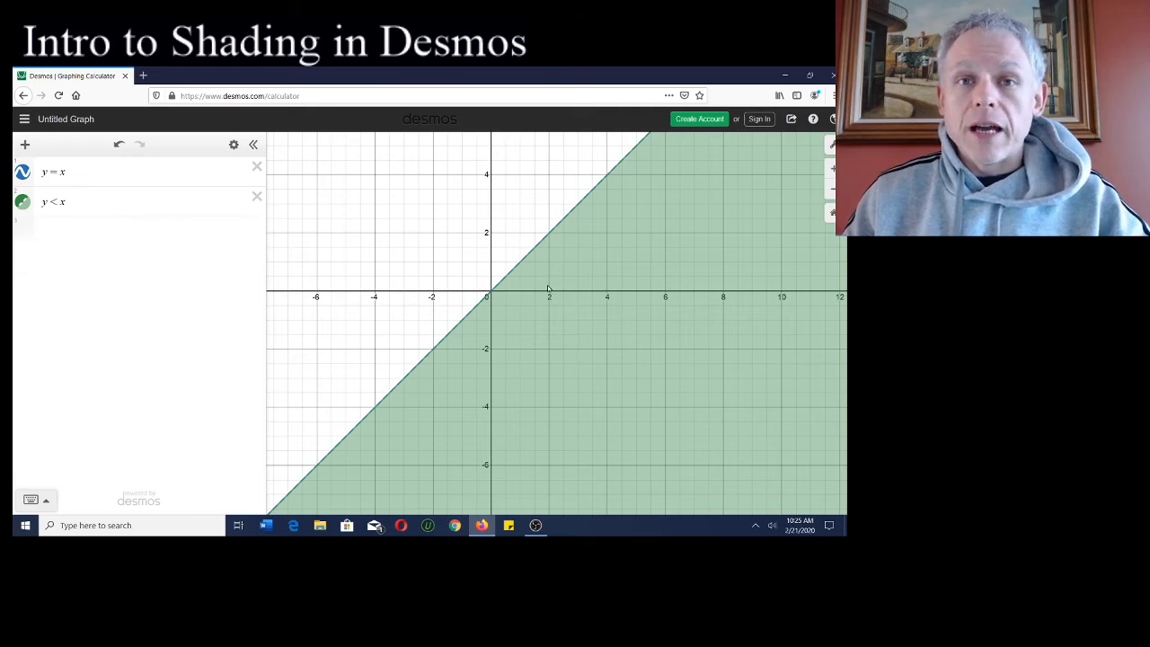
Change the inequality in the second expression to y > x to shade above the line.
click(37, 203)
key(BackSpace)
key(BackSpace)
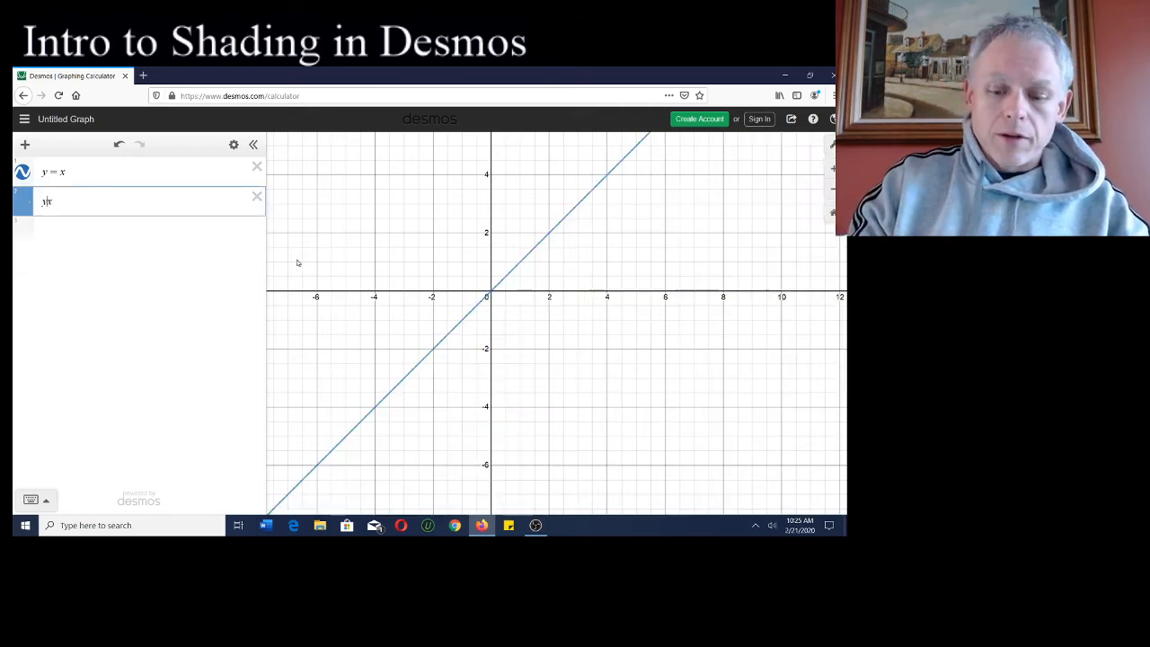
text(>x)
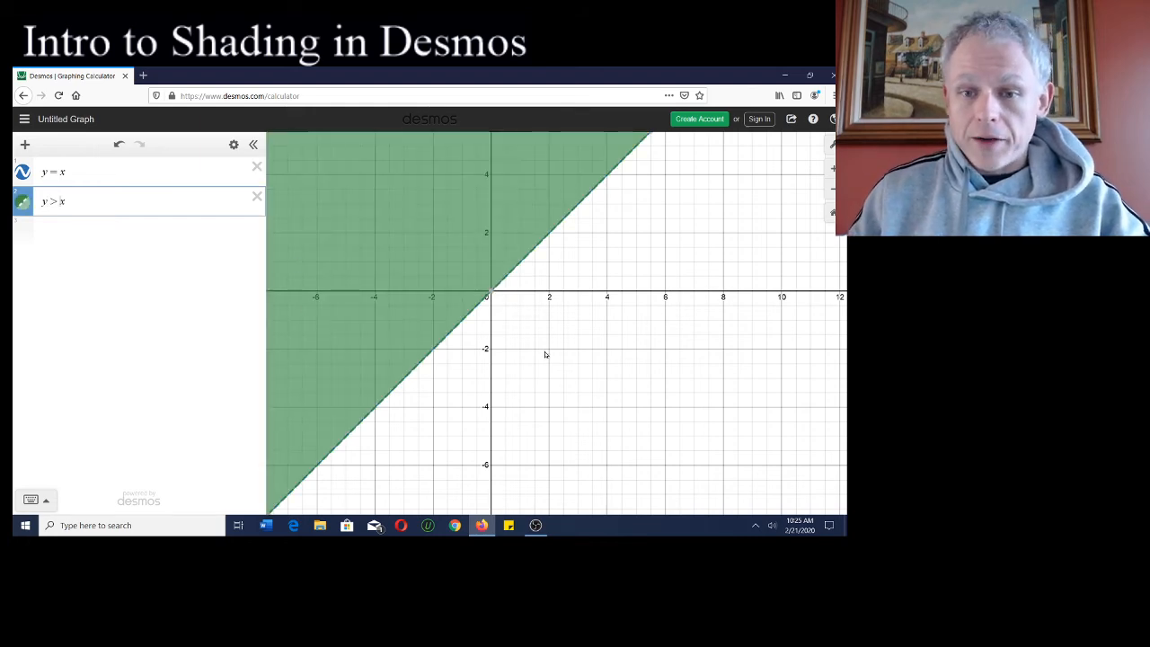
mouse_move(545, 354)
mouse_down()
mouse_move(631, 421)
mouse_move(638, 383)
mouse_move(619, 381)
mouse_up()
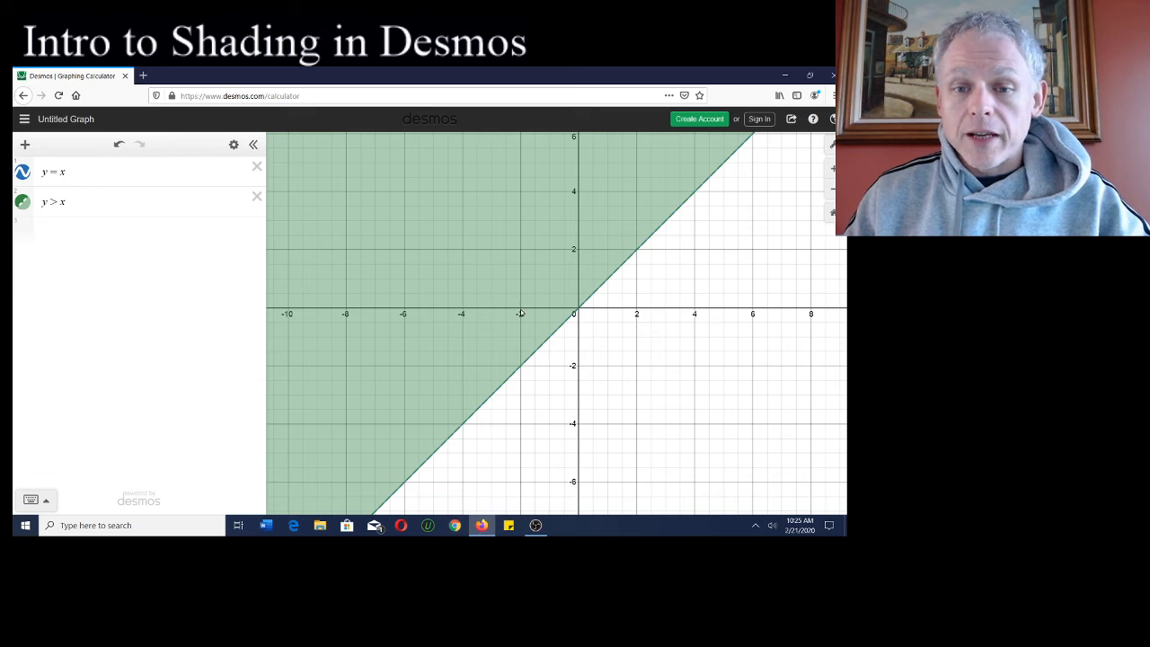
Plot the test point (-2, 0) in the shaded region and show its coordinate label.
click(64, 228)
text(()
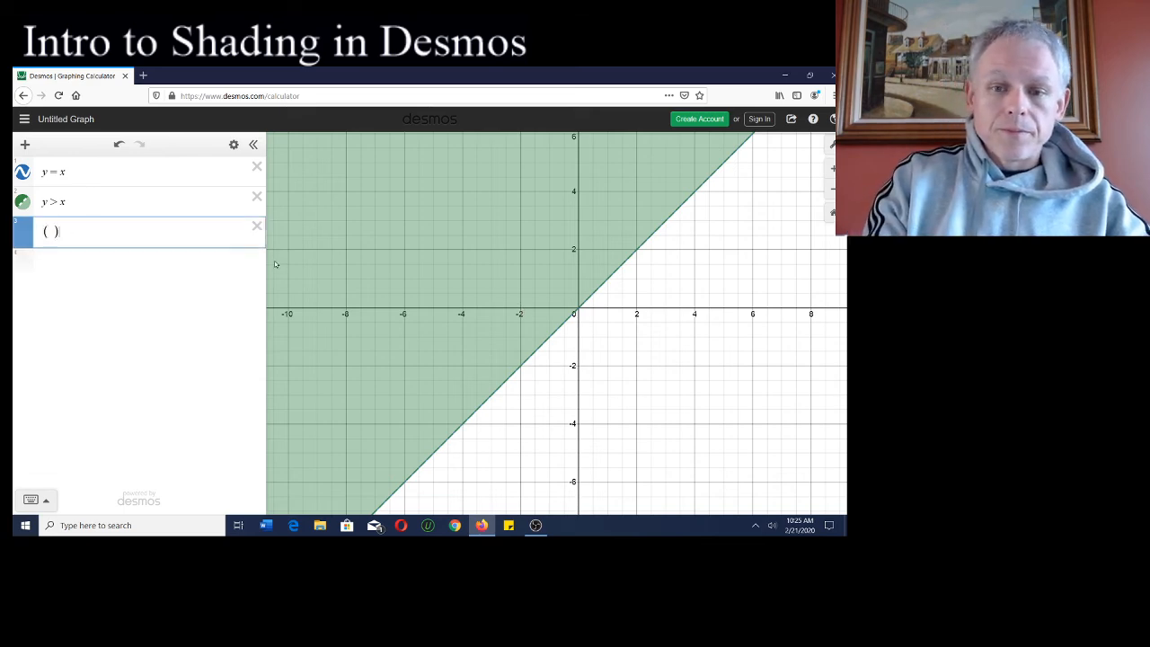
text(-2,0)
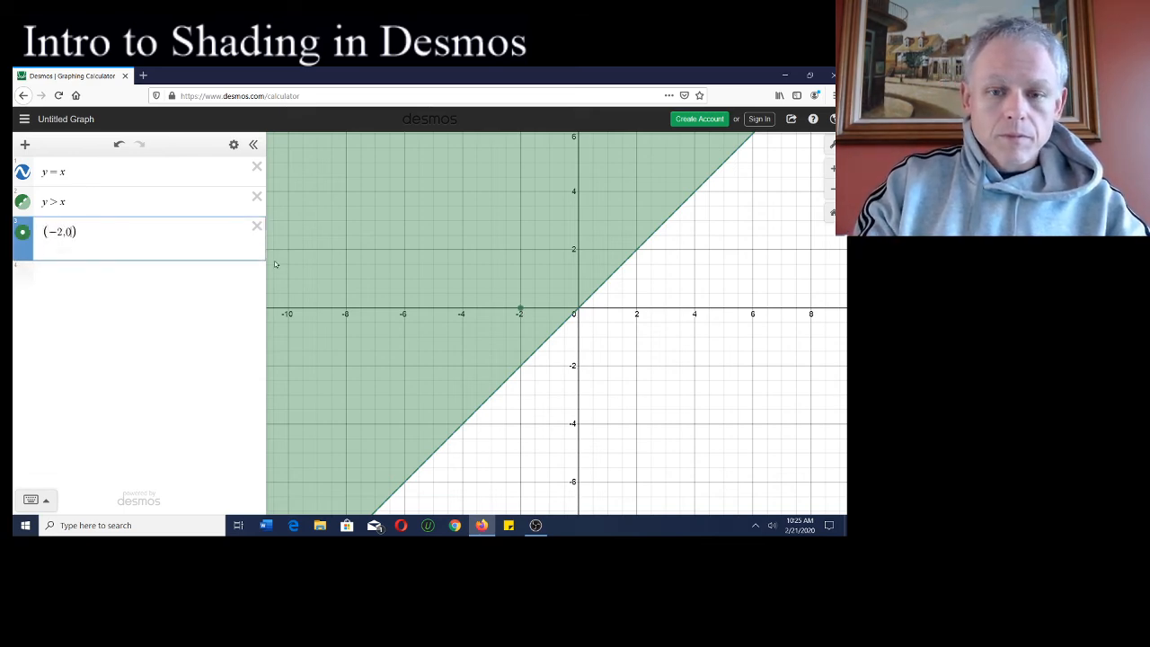
click(46, 251)
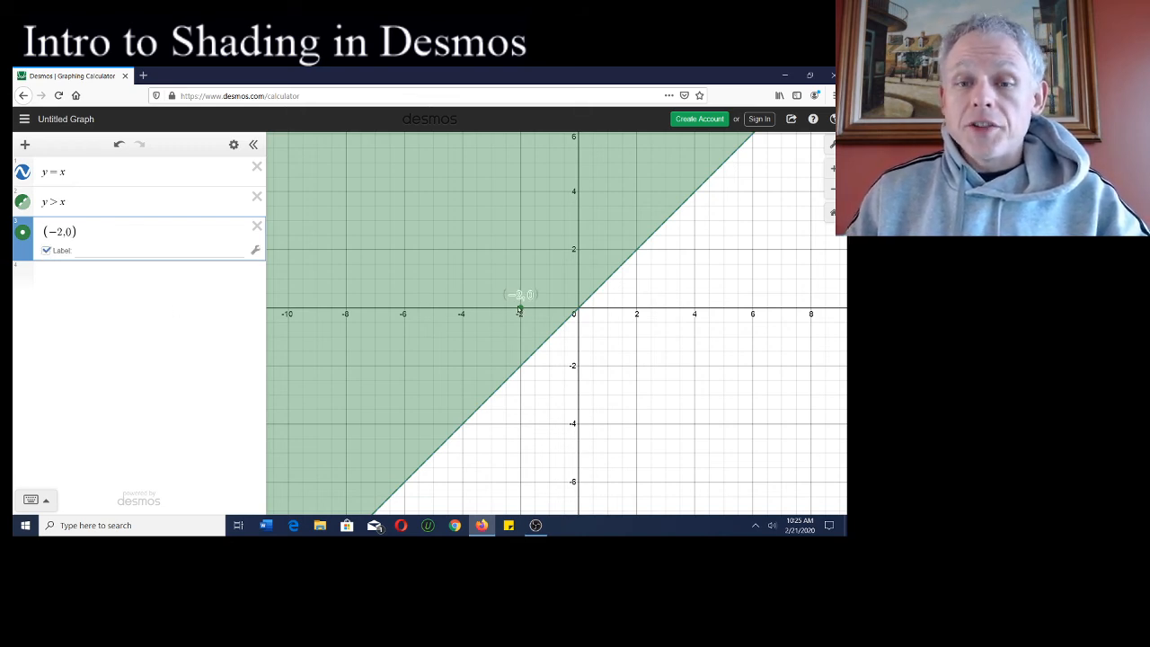
Add the point (-2, -2) on the boundary line of y > x and show its coordinate label.
click(521, 370)
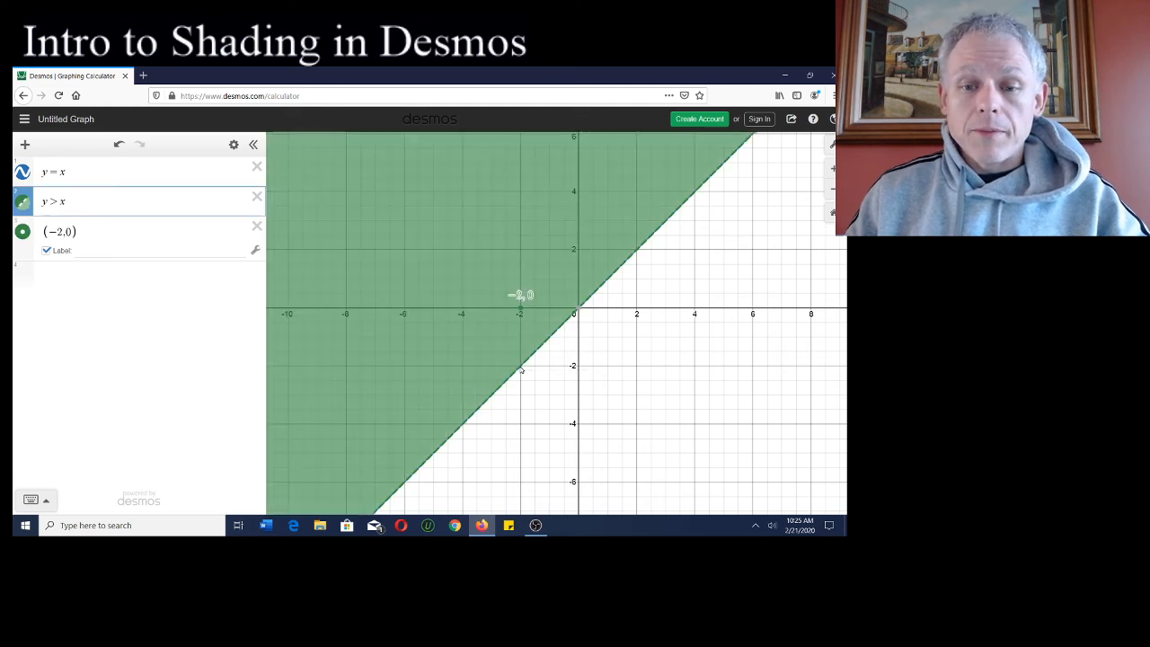
click(62, 278)
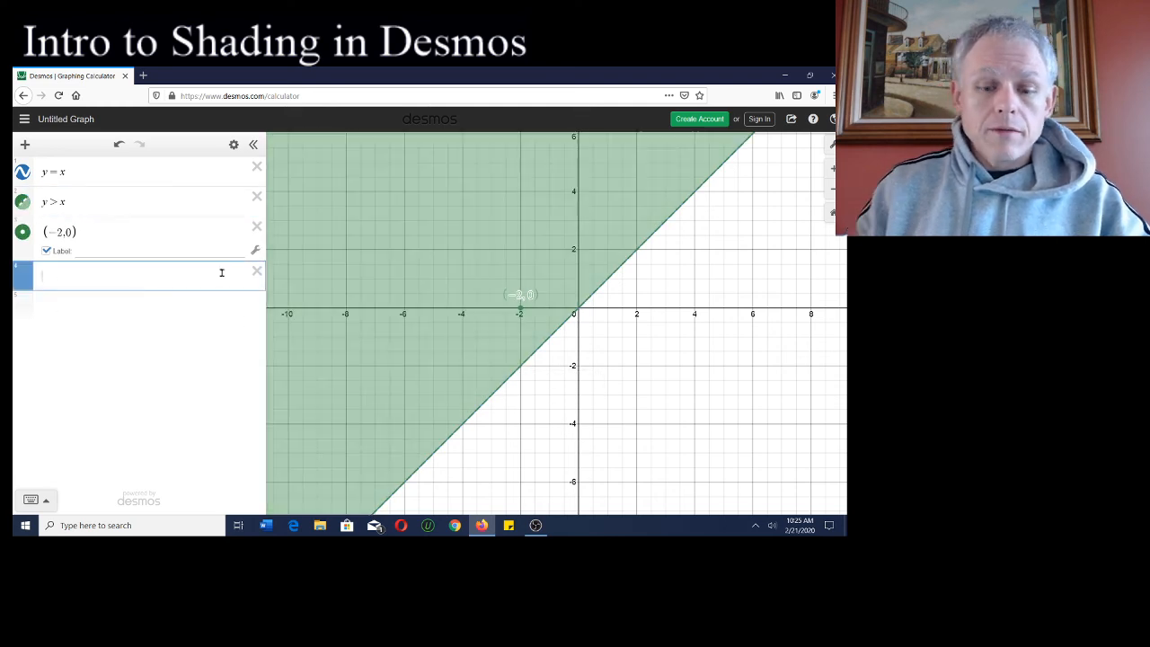
text(()
text(-2,2)
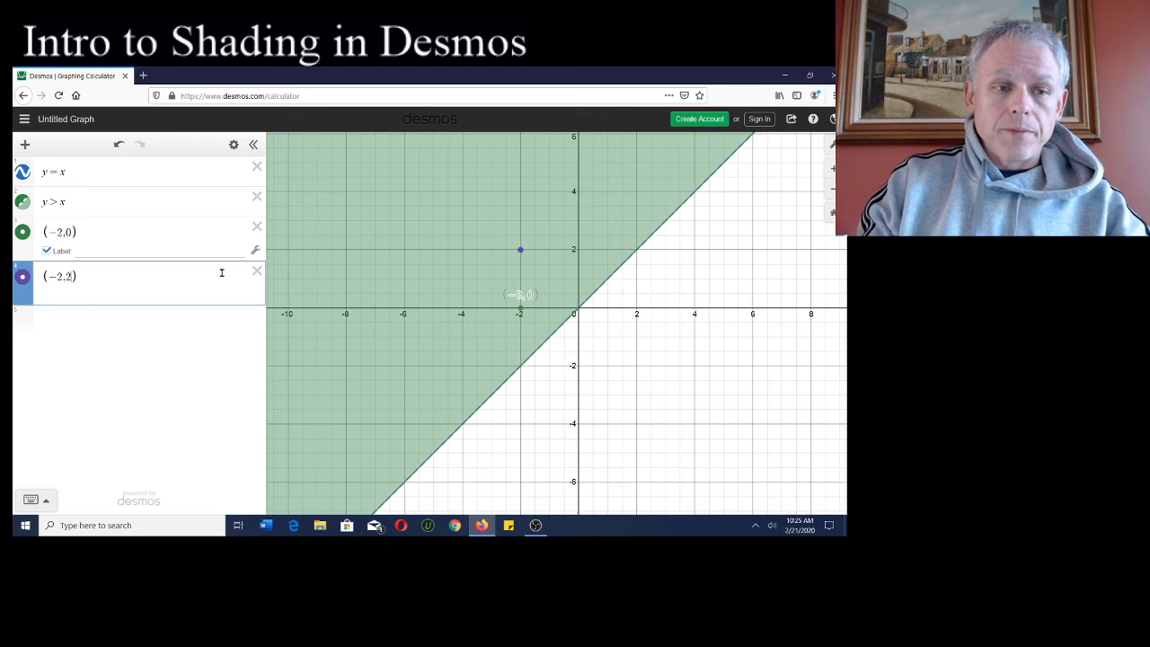
key(BackSpace)
text(-2)
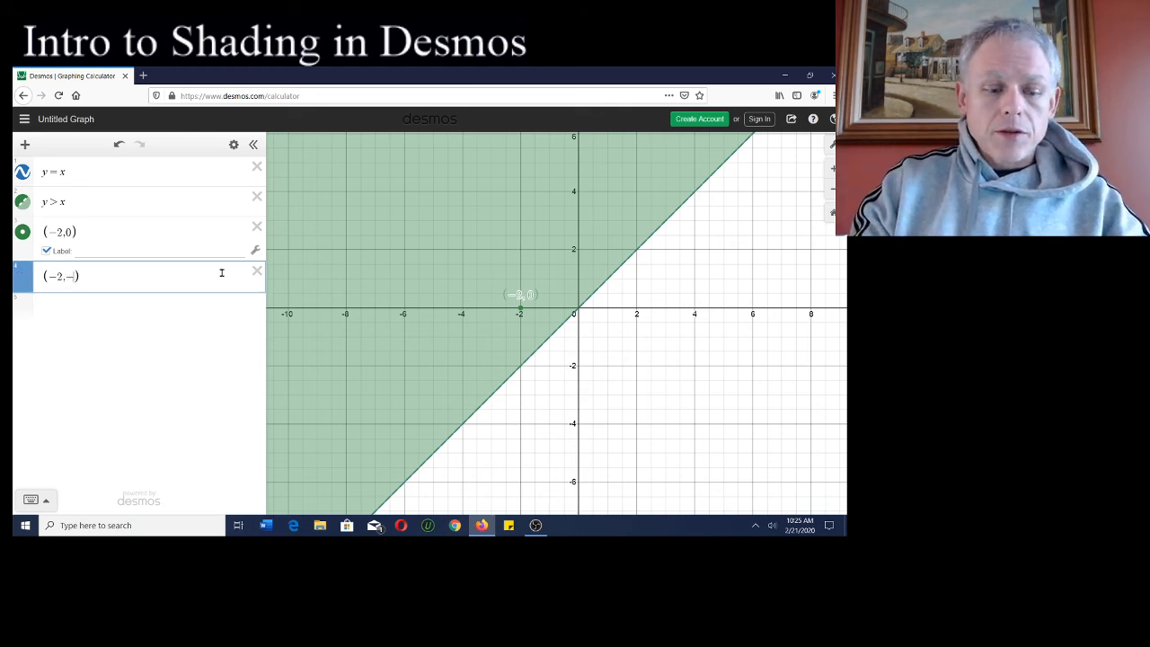
click(43, 297)
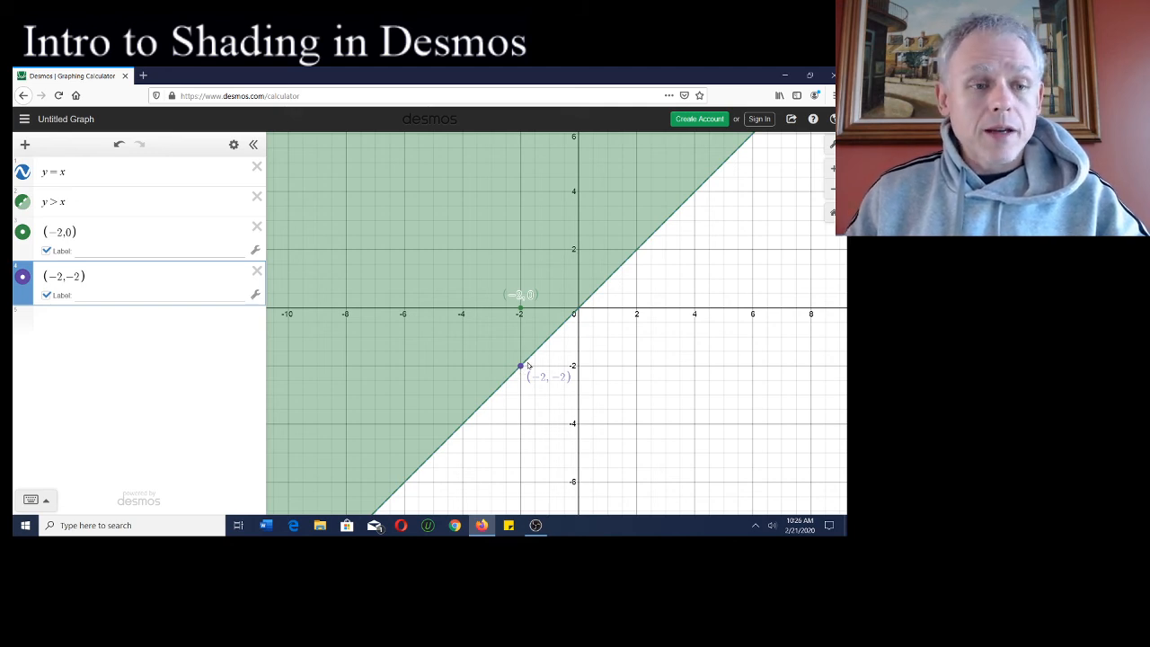
double_click(62, 202)
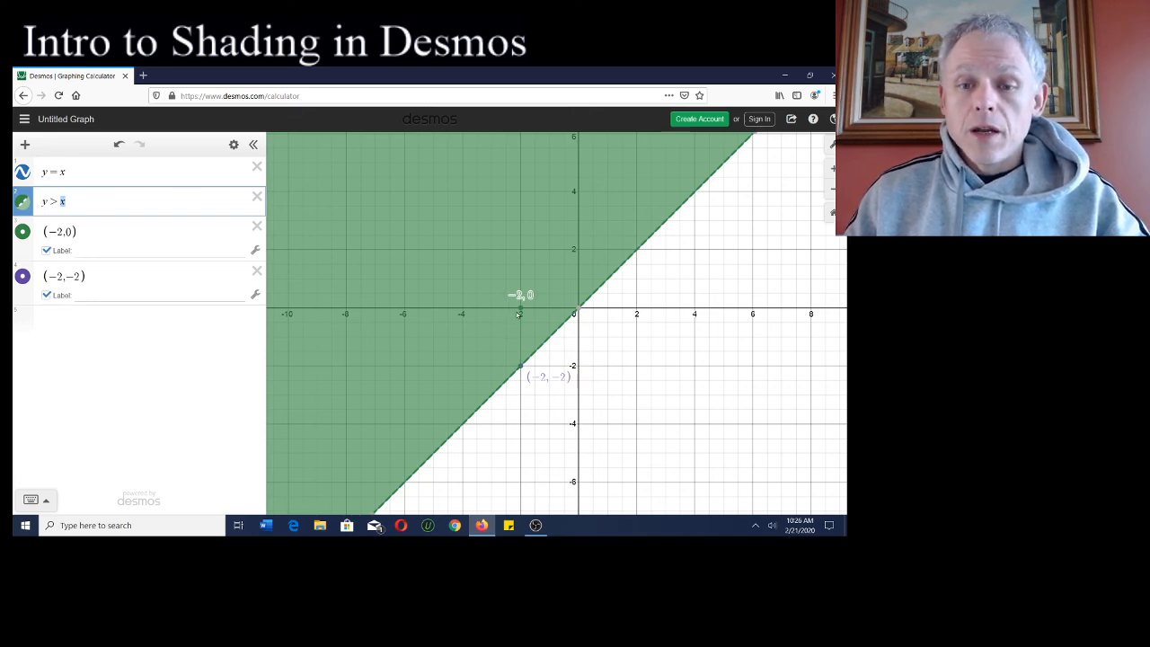
click(519, 313)
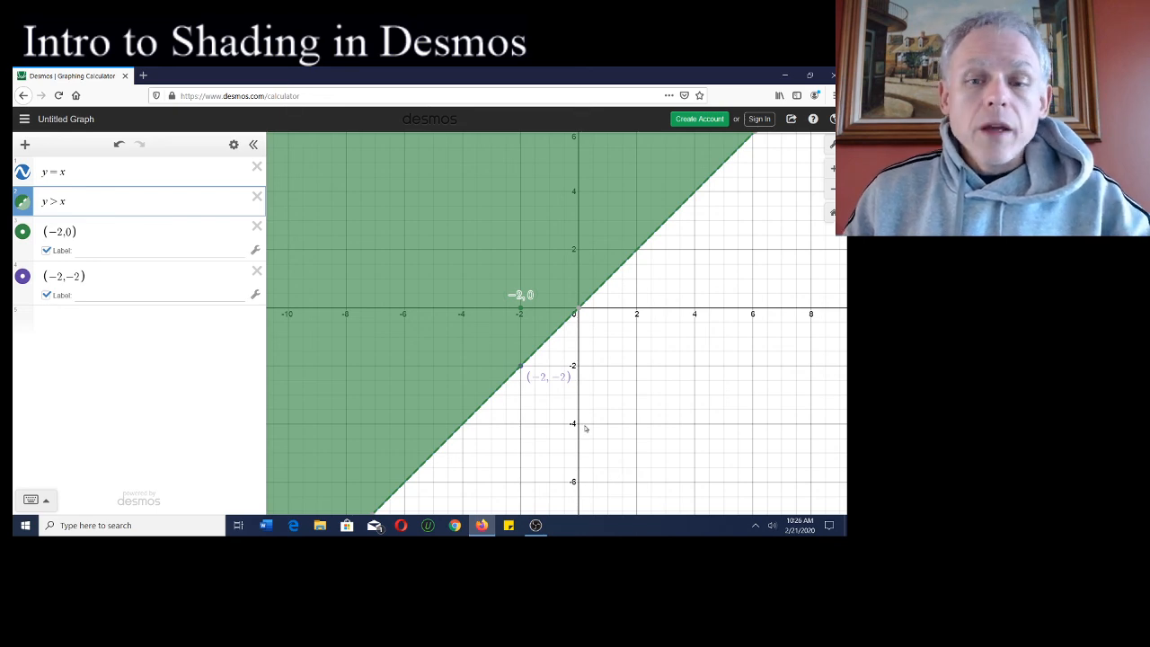
mouse_move(680, 284)
mouse_down()
mouse_move(692, 308)
mouse_move(668, 288)
mouse_up()
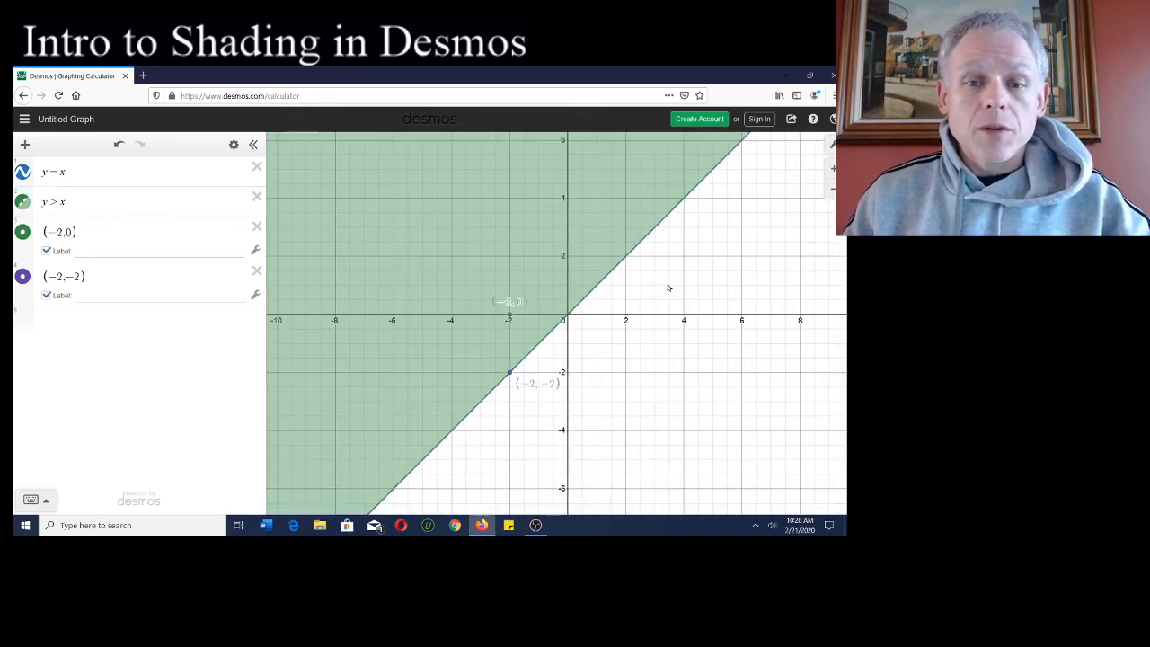